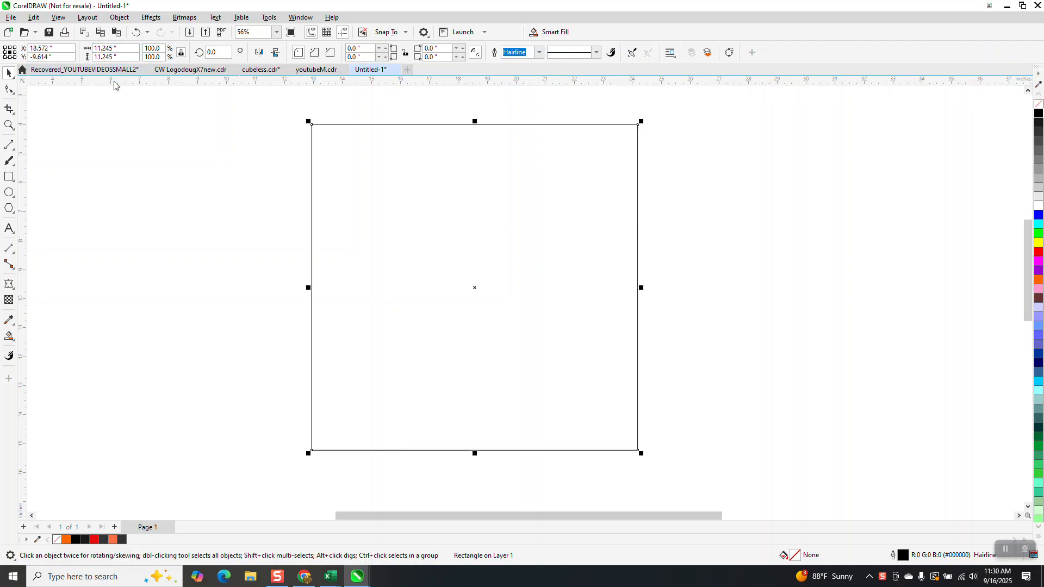
Zoom out and drag a copy of the square to the right.
scroll(187, 218, "down", 1)
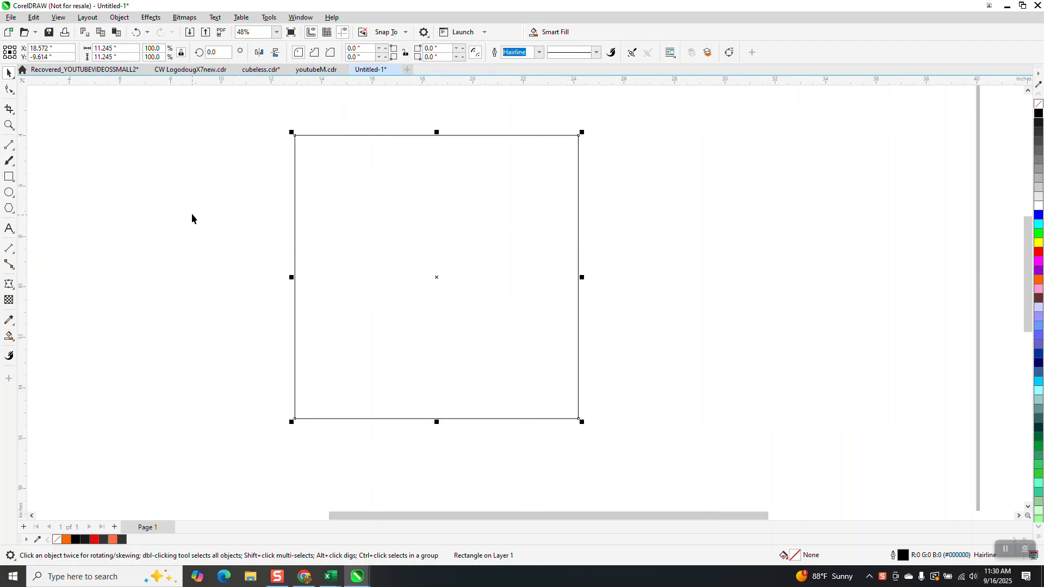
scroll(191, 213, "down", 2)
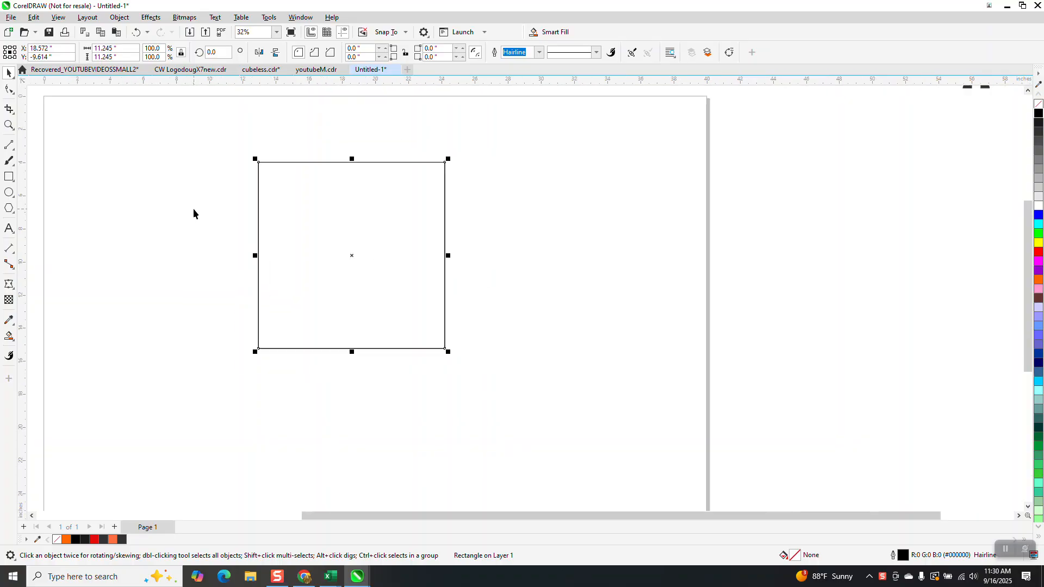
left_click_drag(399, 259, 729, 273)
Draw vertical lines along the square's left and right edges with the 2-Point Line tool and select both.
left_click(9, 145)
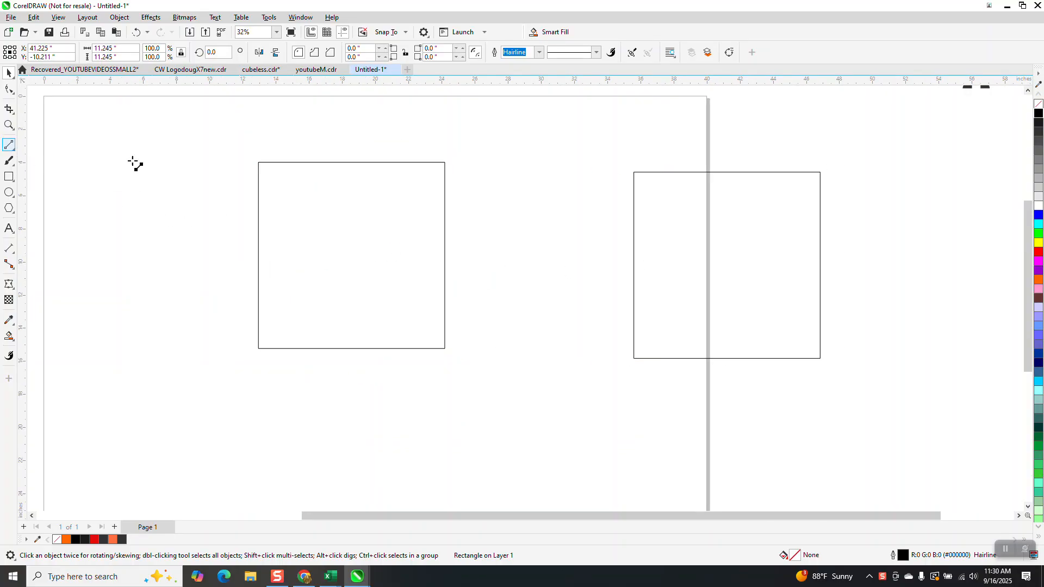
mouse_move(201, 155)
left_mouse_down()
mouse_move(211, 354)
mouse_move(201, 426)
left_mouse_up()
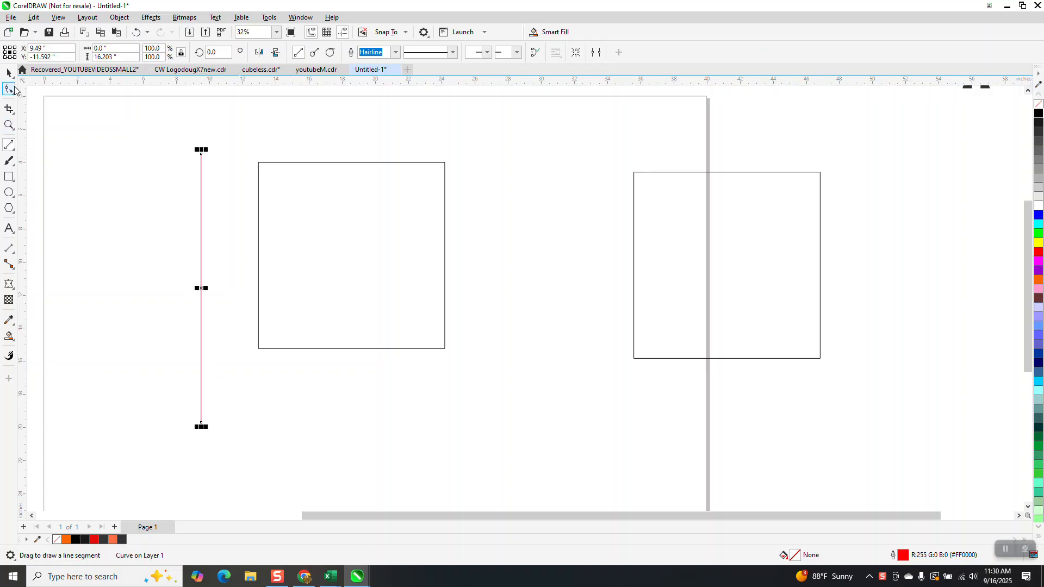
key("space")
left_click_drag(202, 289, 445, 261)
left_click(259, 136, "shift")
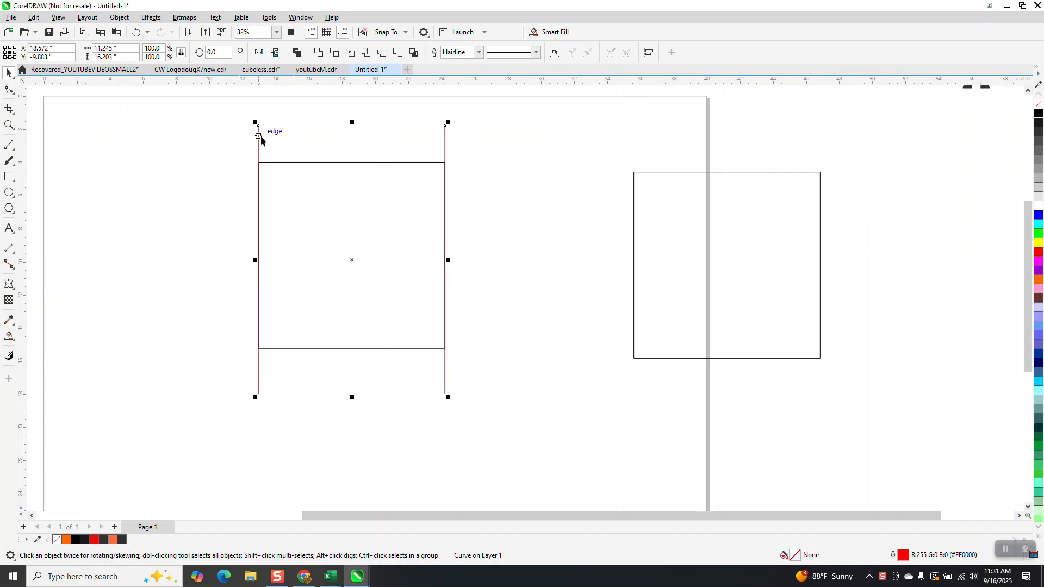
Blend the two vertical lines with 2 intermediate steps.
left_click(152, 17)
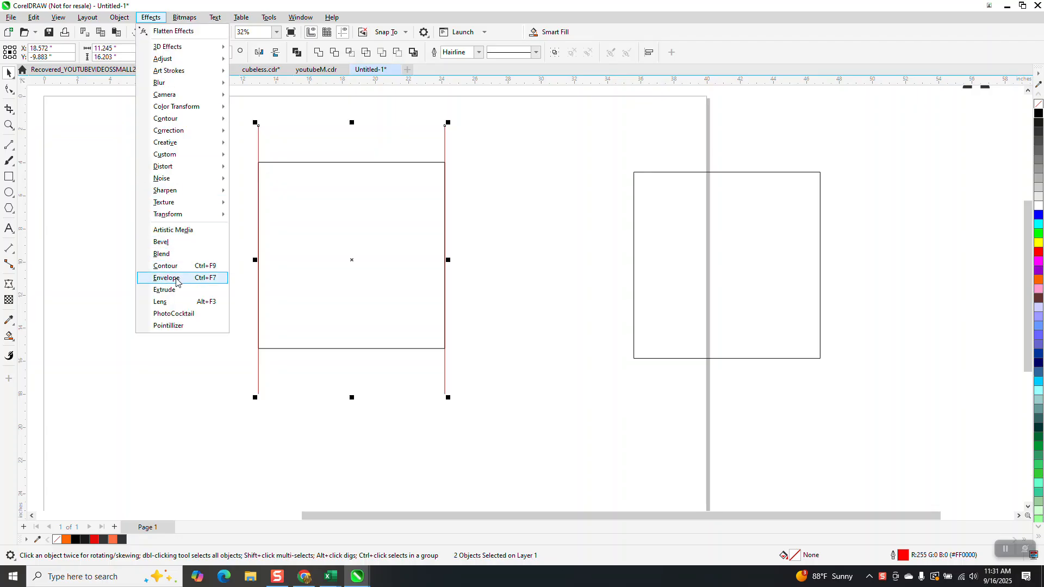
left_click(163, 253)
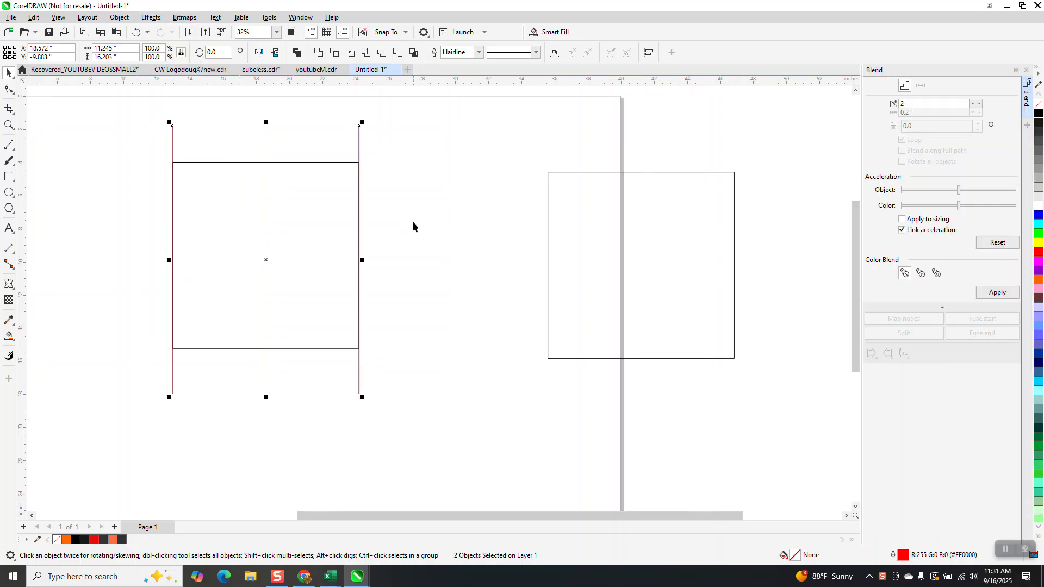
left_click(997, 293)
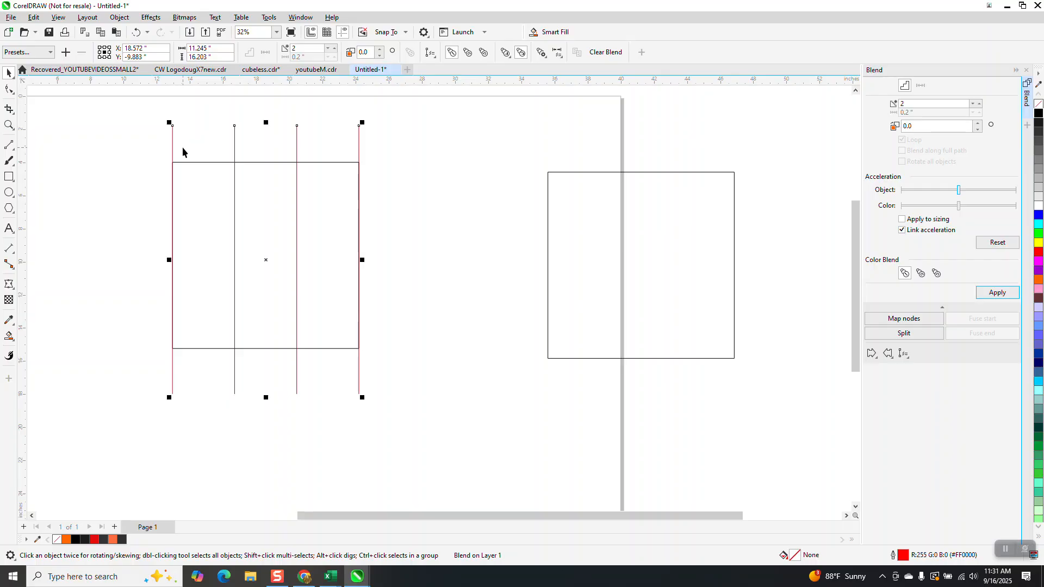
Select the square with its lines, break apart the blend, group everything and center the group on the page.
scroll(316, 256, "down", 1)
scroll(317, 256, "down", 1)
left_click_drag(201, 154, 407, 387)
key("ctrl+k")
key("ctrl+g")
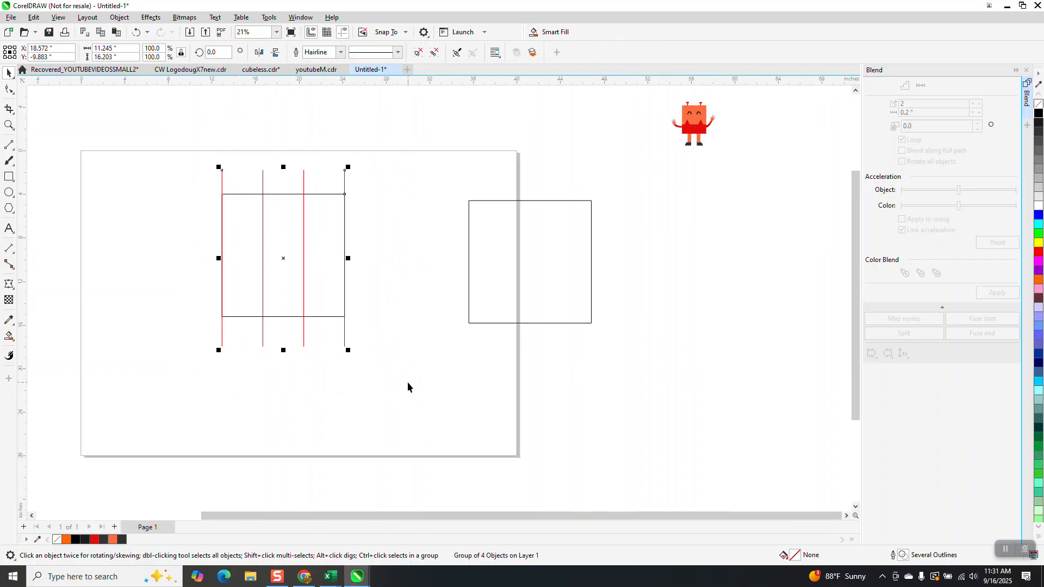
key("p")
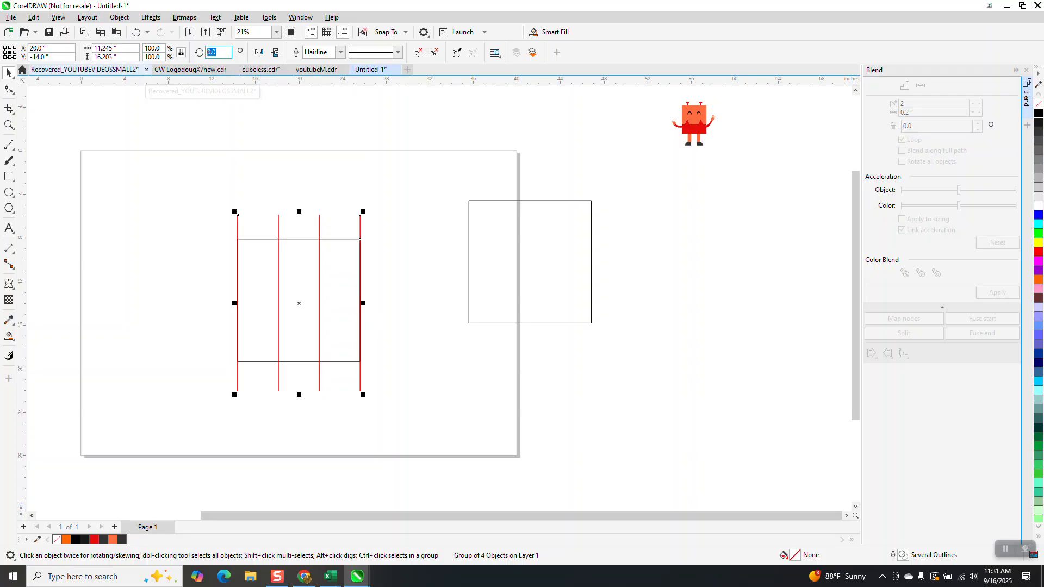
Try to rotate the group 90 degrees.
left_click_drag(218, 52, 190, 62)
type("90")
key("Return")
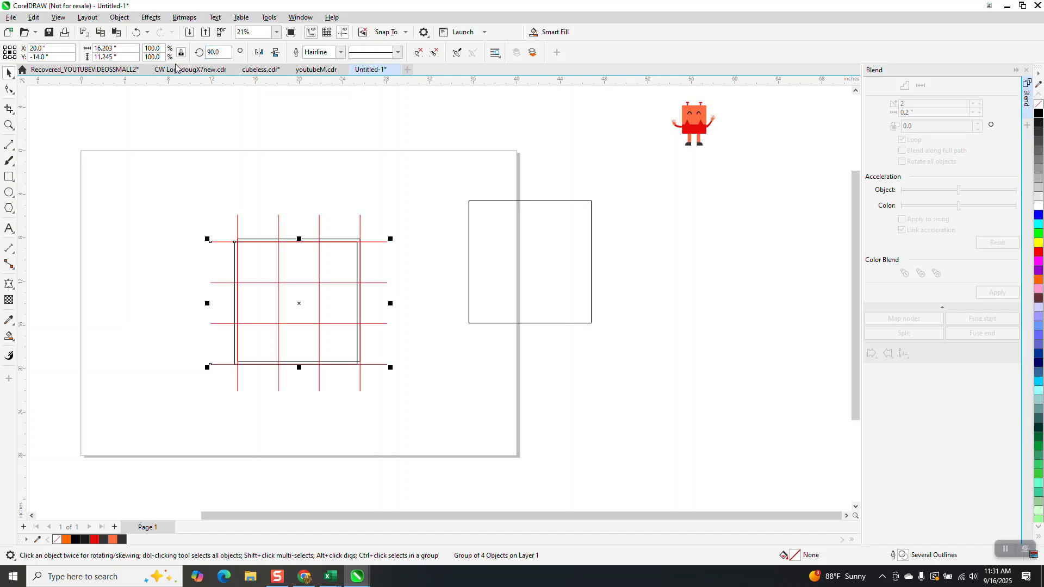
left_click(299, 151)
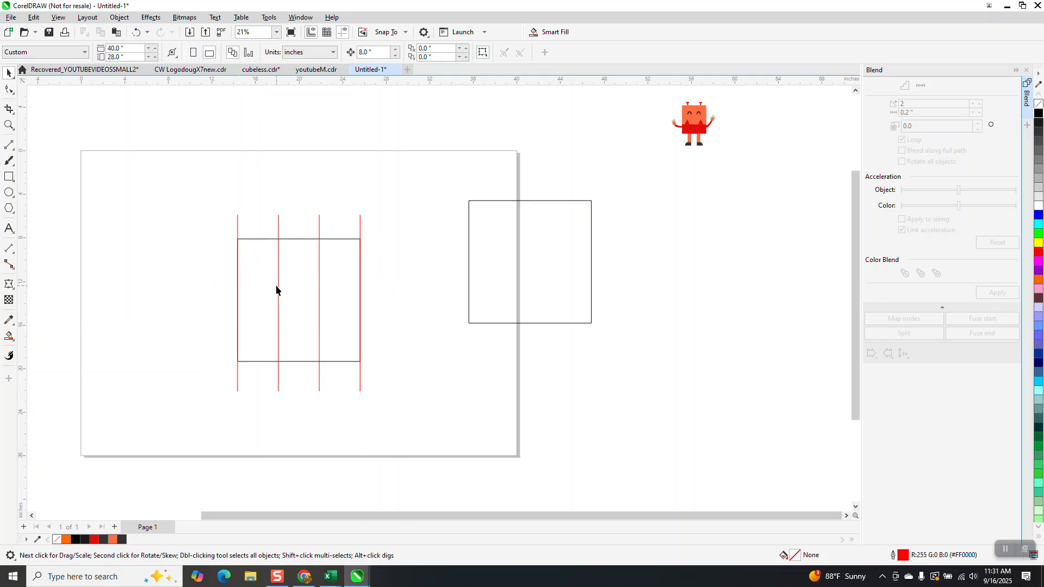
Draw horizontal lines along the square's top and bottom edges and blend them with 2 steps.
left_click(9, 144)
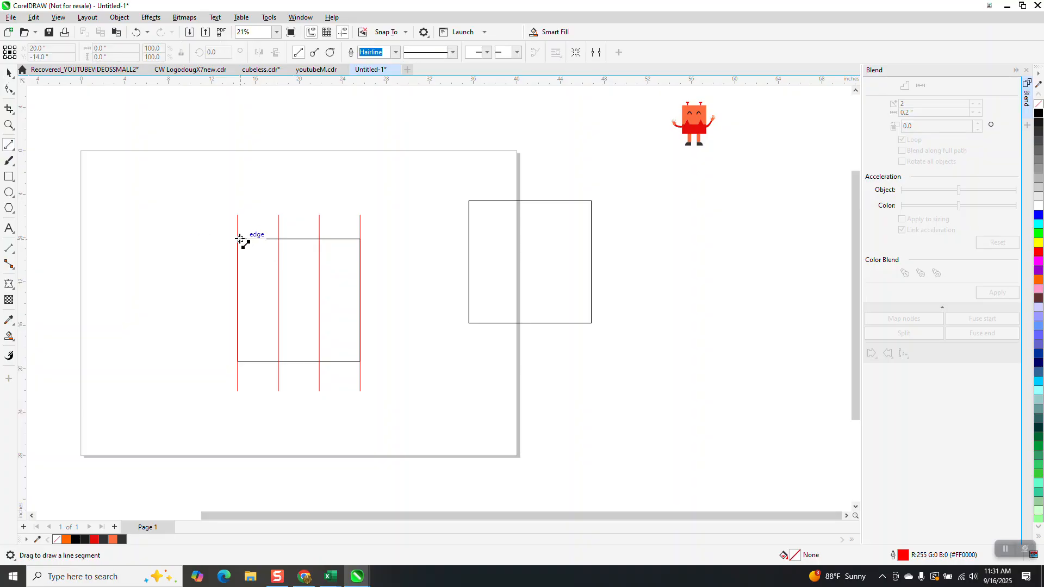
left_click_drag(174, 204, 396, 204)
key("space")
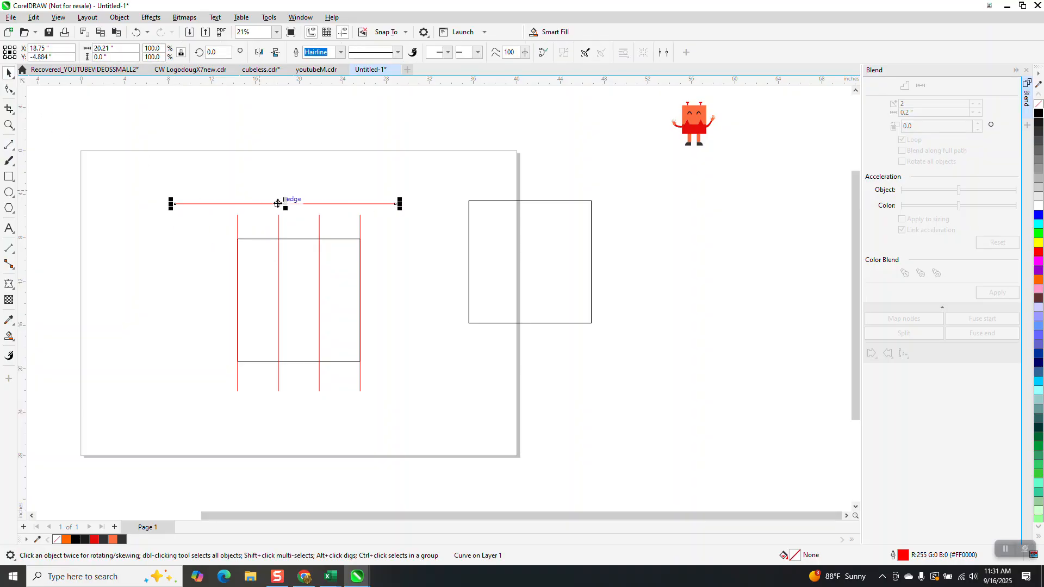
left_click_drag(283, 204, 302, 362)
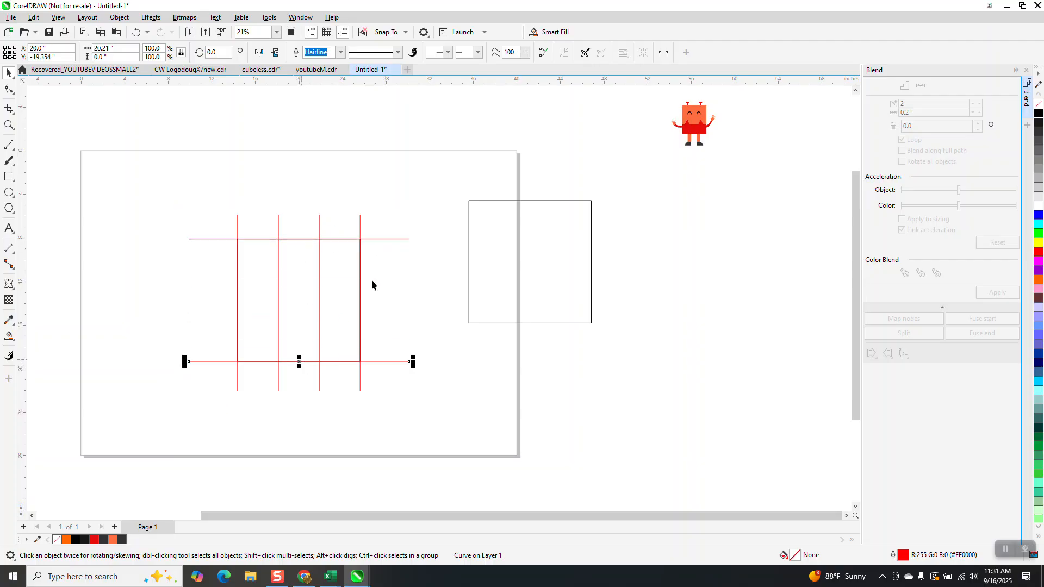
left_click(394, 238, "shift")
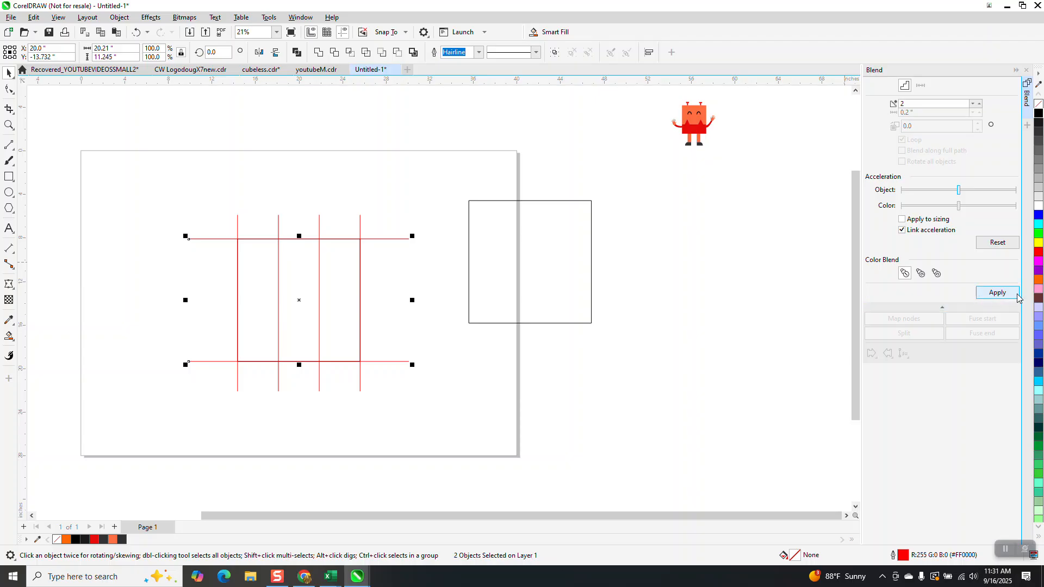
left_click(999, 294)
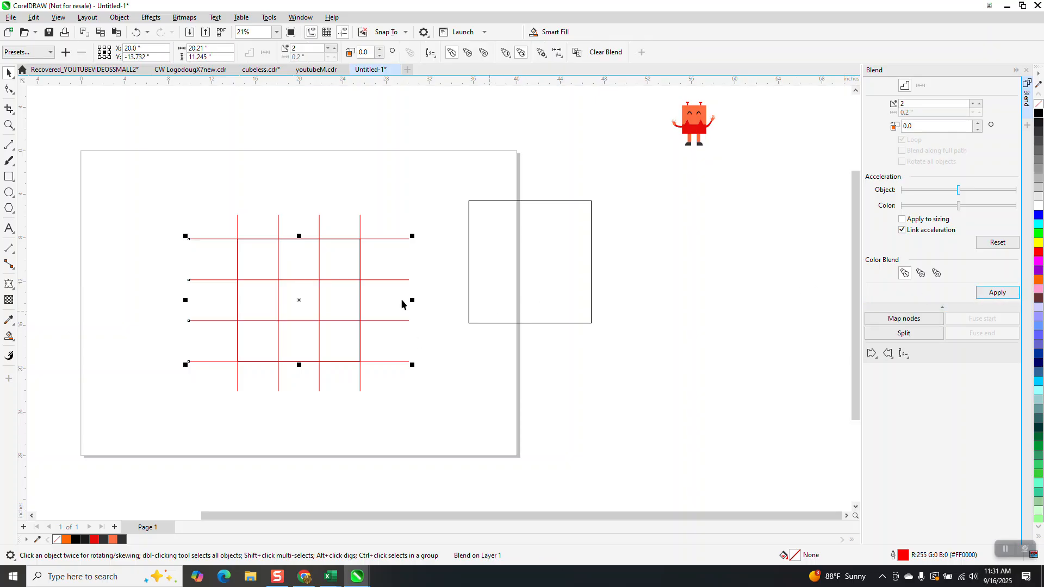
Move the mascot and the spare square further right.
left_click_drag(691, 122, 522, 137)
left_click_drag(516, 212, 642, 207)
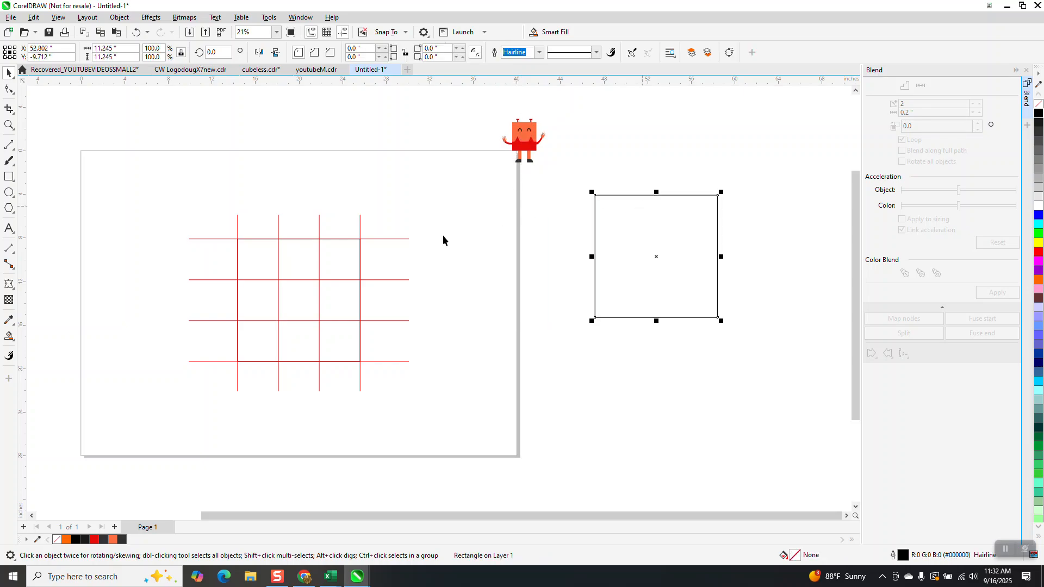
Fill all nine grid cells with the Smart Fill tool.
left_click(8, 336)
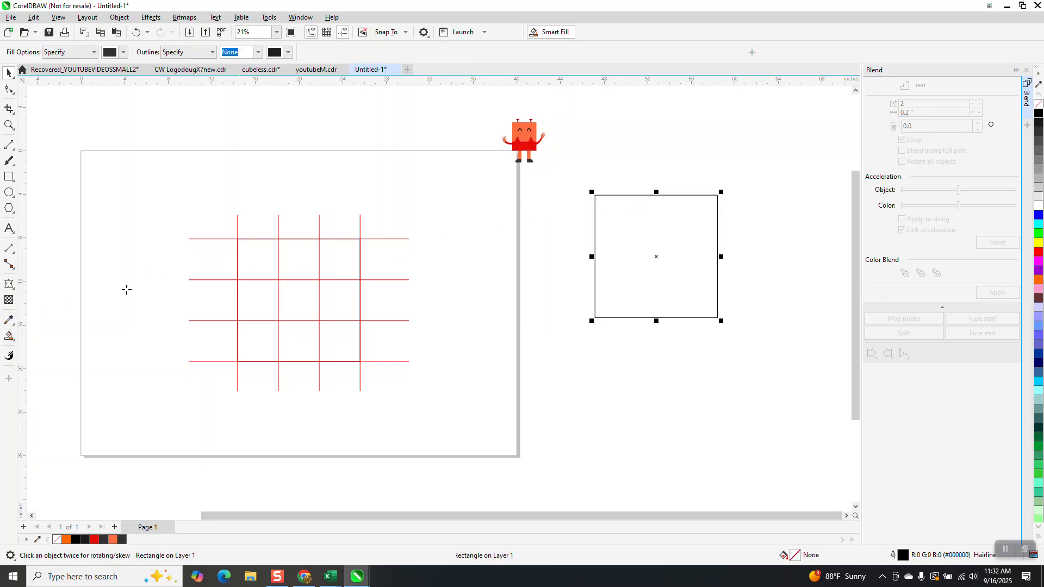
left_click(254, 249)
left_click(299, 256)
left_click(350, 259)
left_click(348, 302)
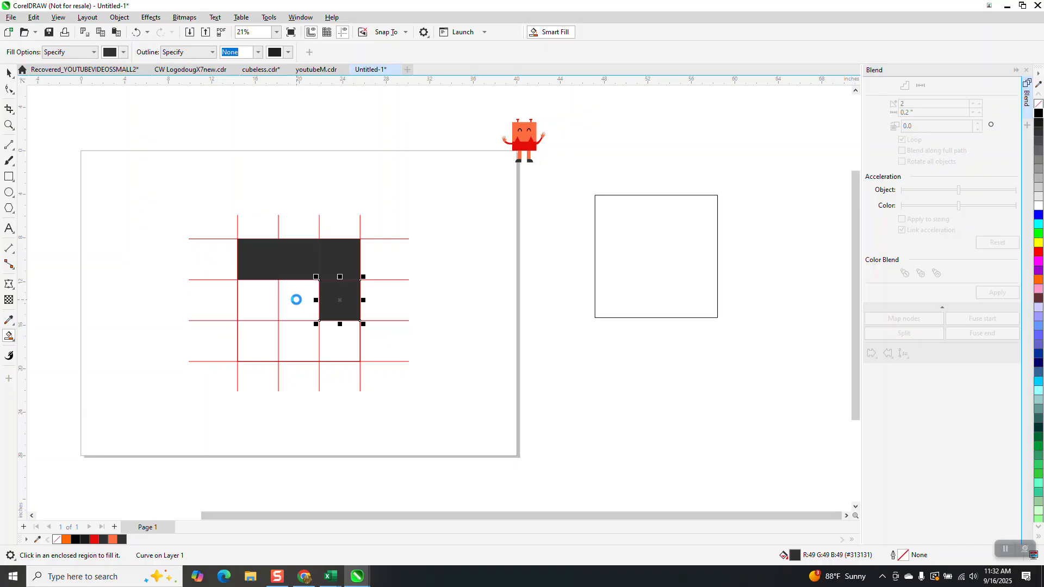
left_click(297, 300)
left_click(254, 304)
left_click(256, 344)
left_click(297, 340)
left_click(339, 341)
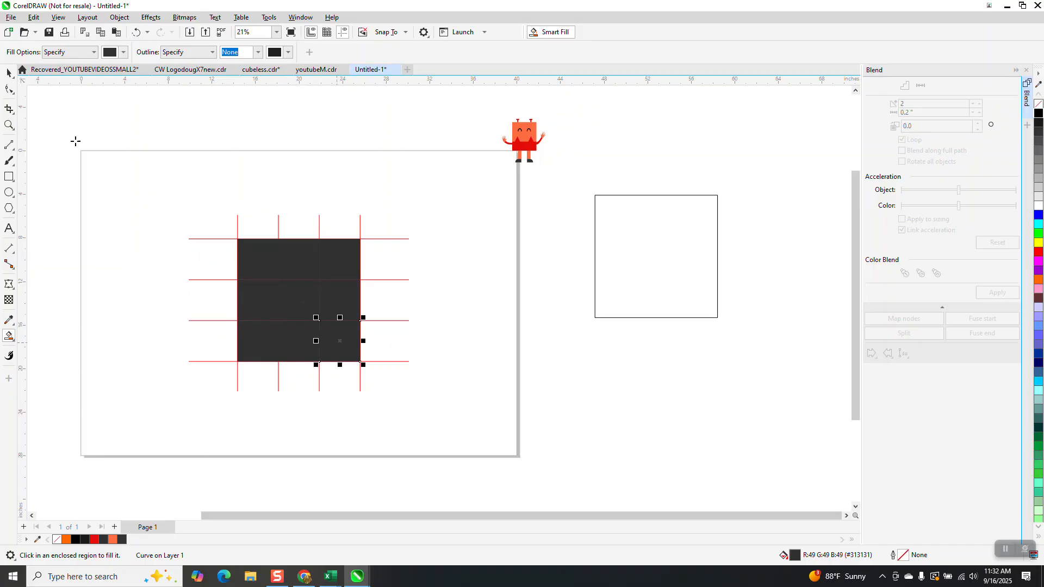
left_click(10, 74)
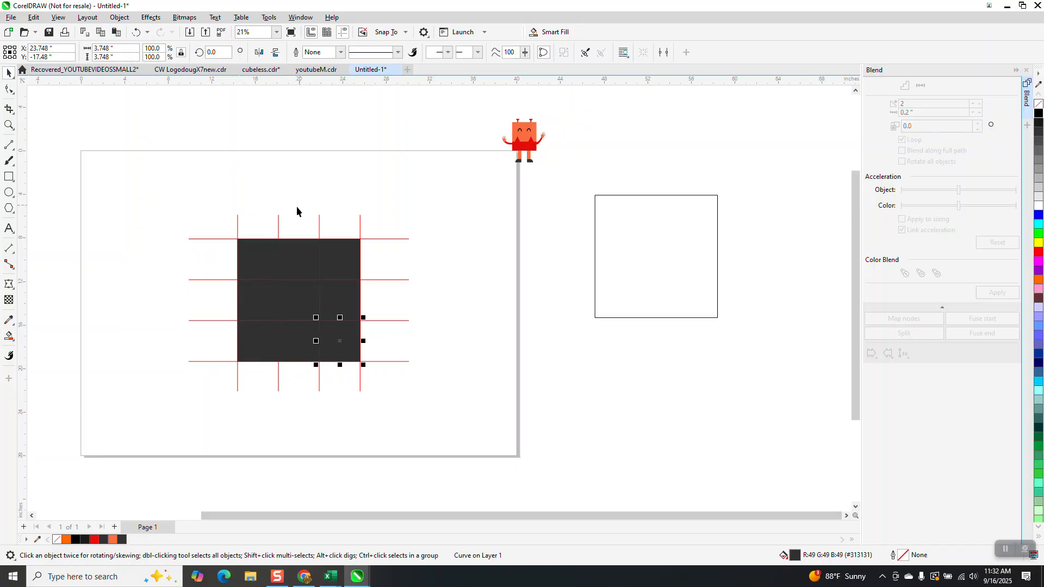
Select the filled cells, remove their fill and give them a black outline.
scroll(264, 242, "down", 1)
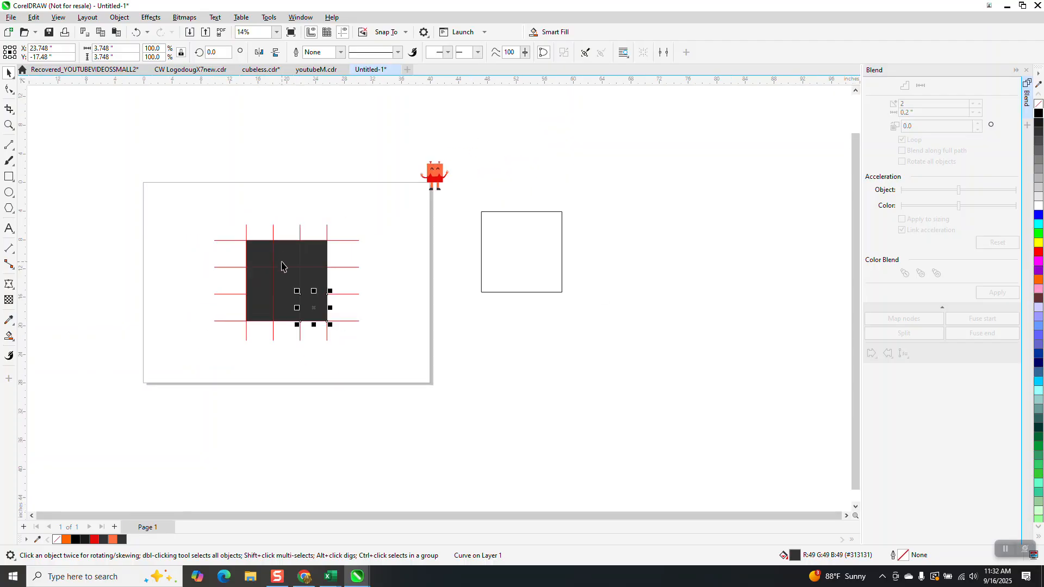
left_click_drag(242, 234, 345, 335)
left_click(1037, 106)
right_click(1038, 113)
Move the mascot aside and delete the first grid.
left_click_drag(435, 173, 546, 160)
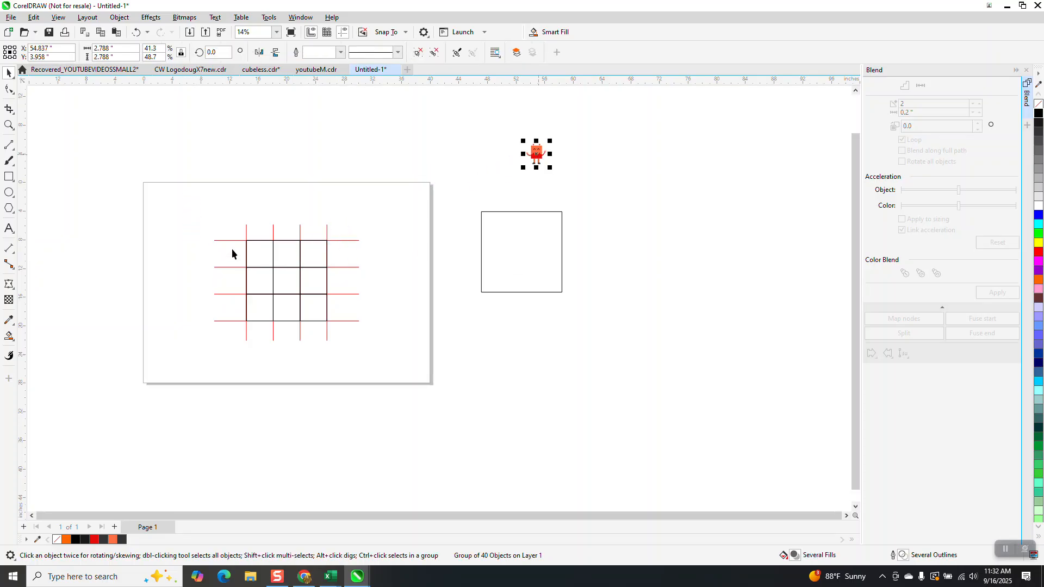
key("Delete")
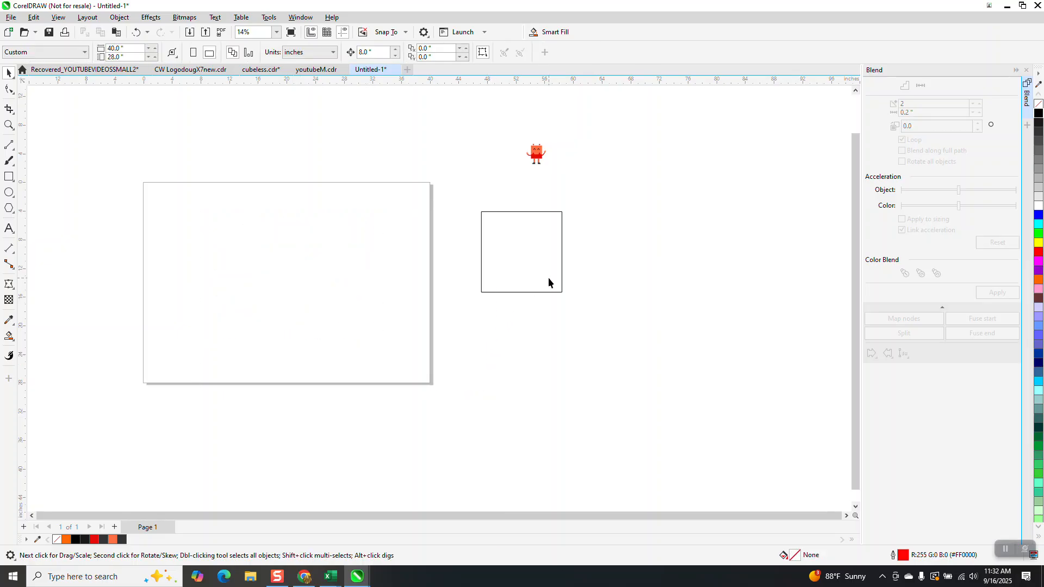
Center the spare square on the page and divide its size by 3.
left_click_drag(548, 278, 437, 289)
key("p")
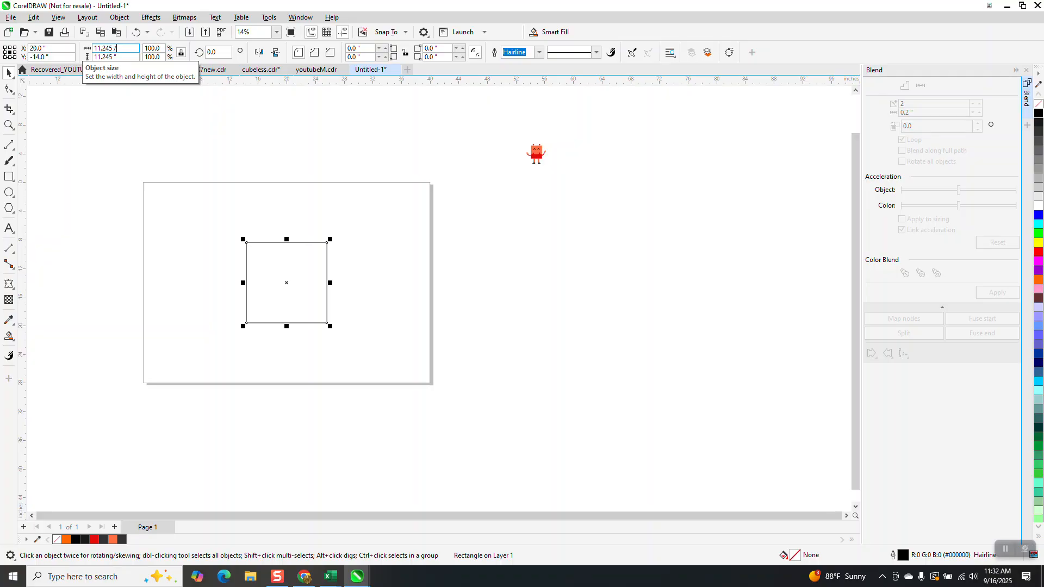
type("3")
key("Return")
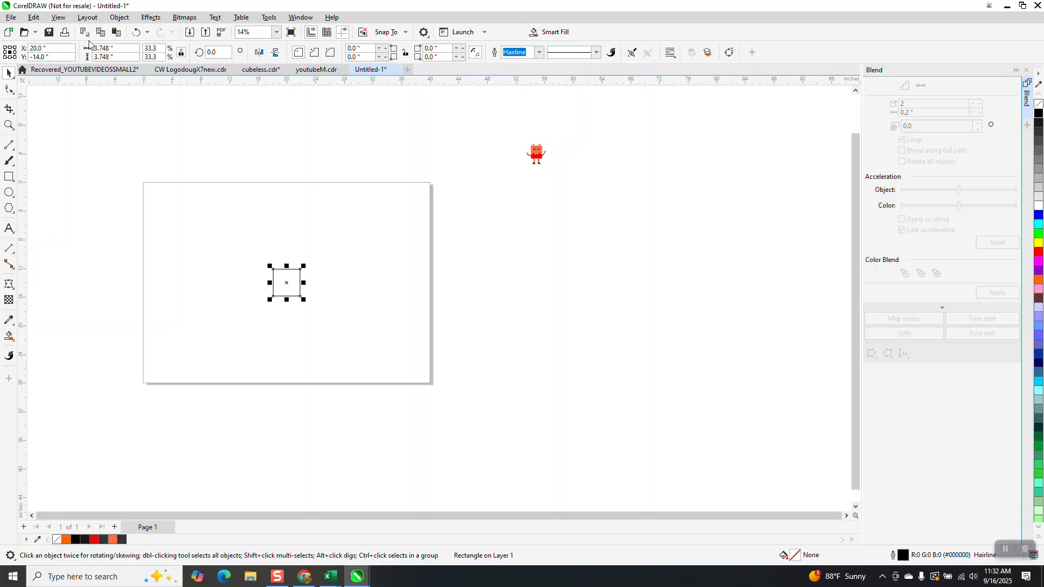
Move the square toward the page's upper left and duplicate it into a three-by-three grid of adjacent squares.
left_click_drag(285, 286, 209, 221)
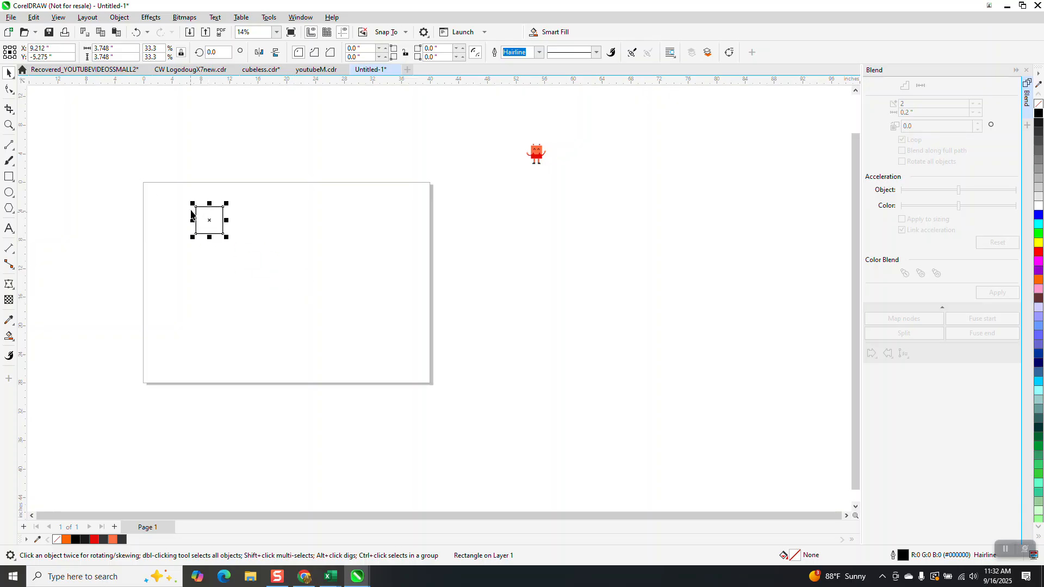
left_click_drag(196, 207, 334, 273)
key("ctrl+r")
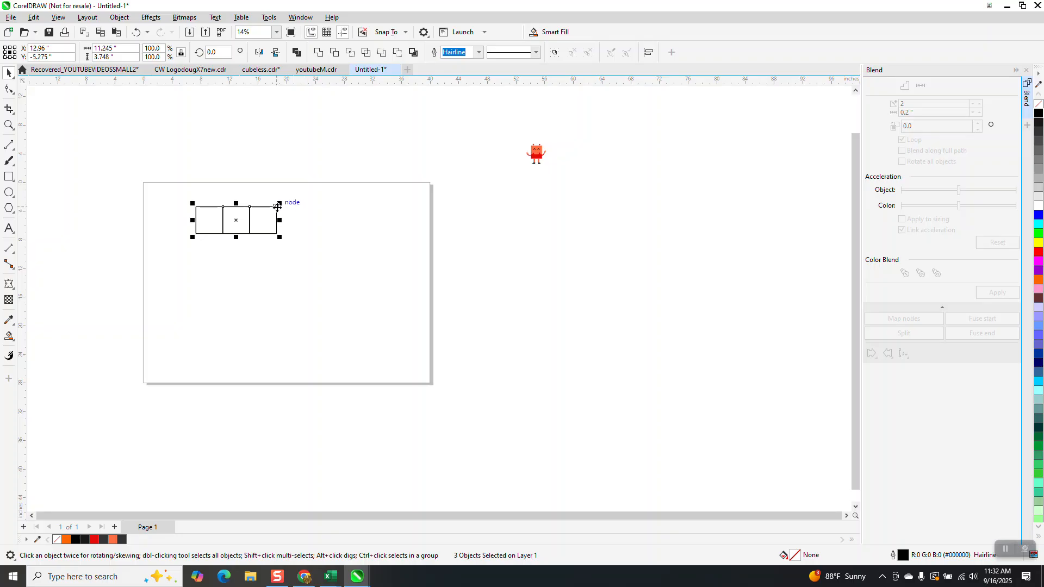
left_click_drag(277, 207, 277, 235)
key("ctrl+r")
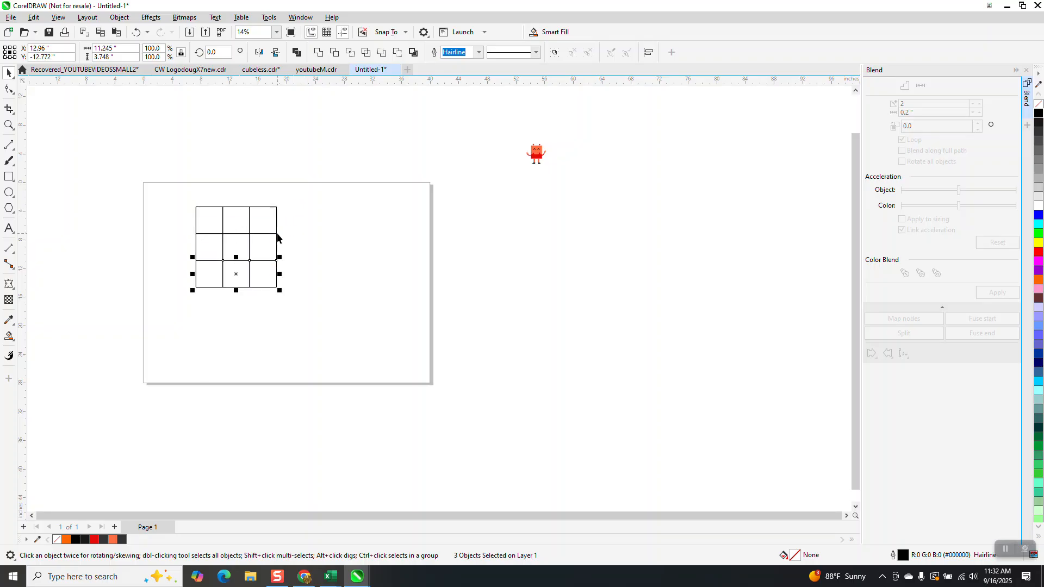
Zoom in and out to examine the grid and locate the mascot.
left_click(8, 125)
left_click_drag(170, 198, 318, 290)
left_click_drag(403, 376, 382, 407)
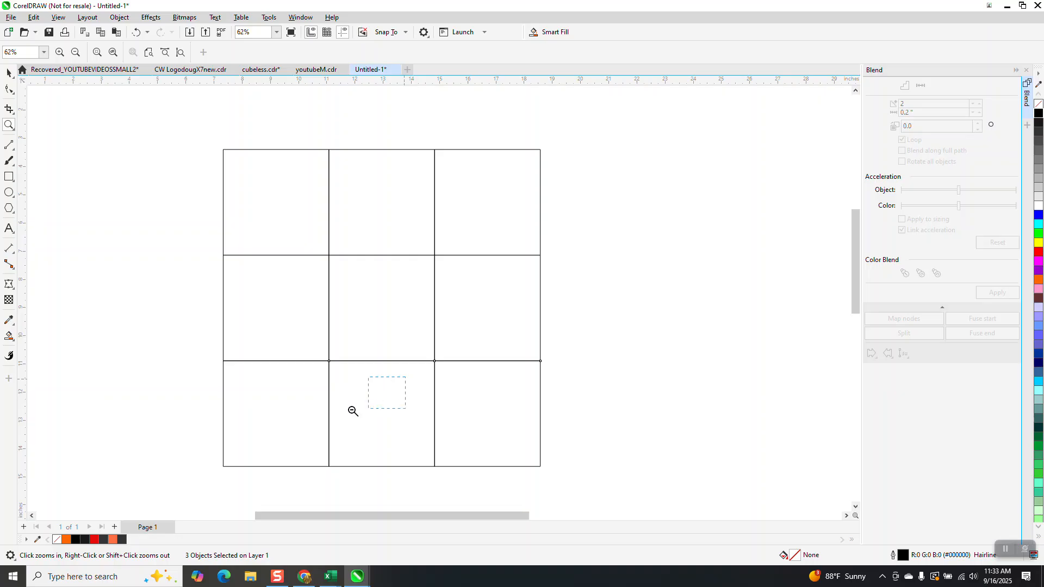
right_click(382, 407)
left_click(12, 77)
scroll(332, 321, "down", 1)
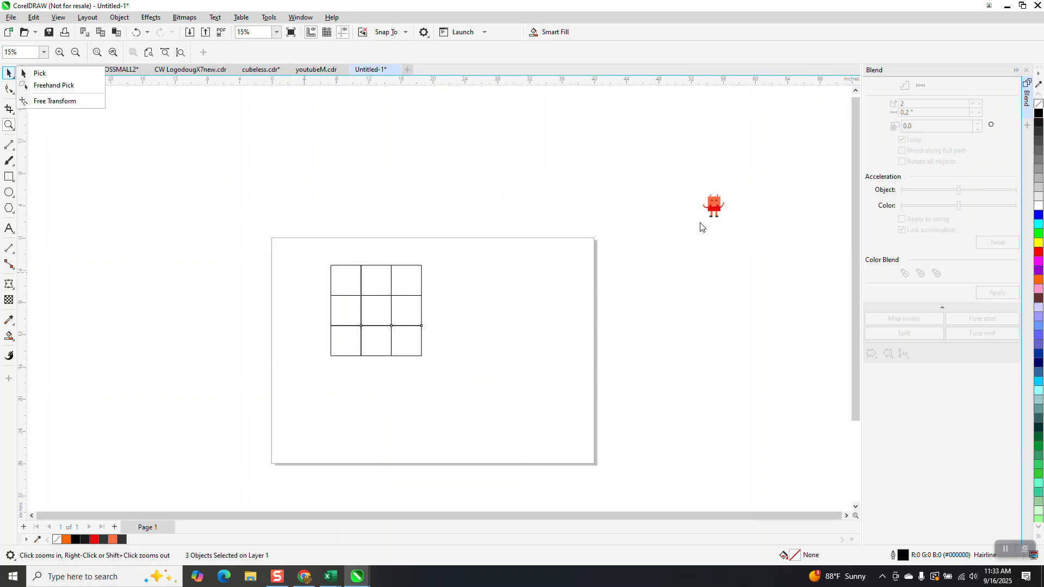
left_click(716, 209)
scroll(221, 166, "down", 1)
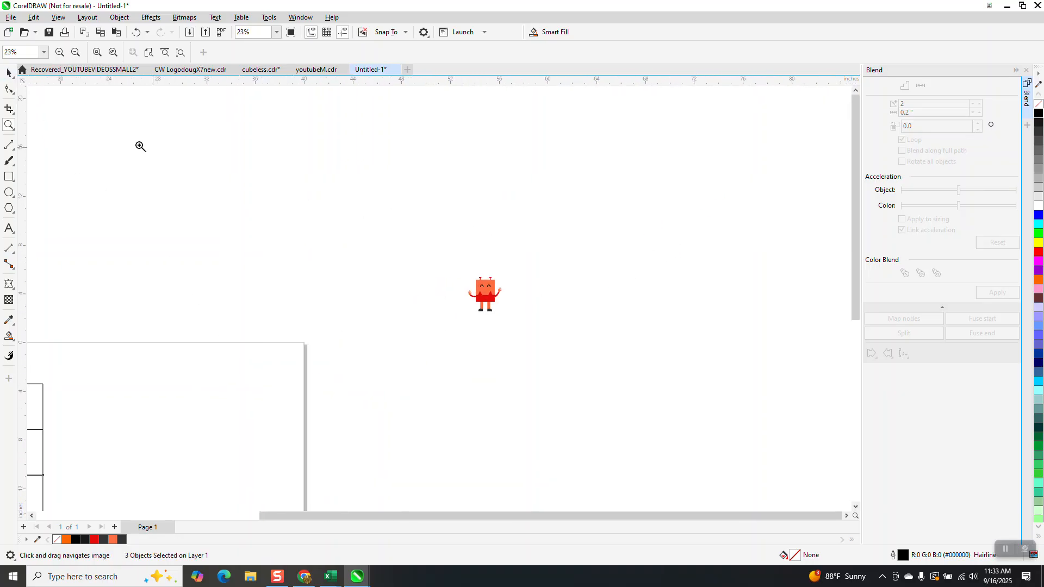
scroll(452, 281, "down", 2)
left_click(9, 73)
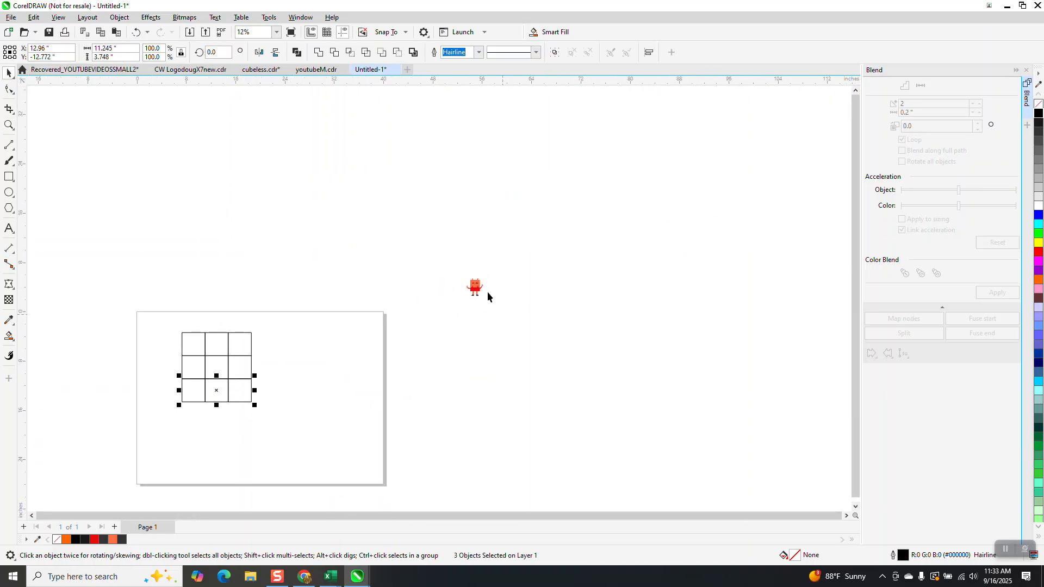
Move the mascot into the grid's top-left square and zoom in on it.
left_click_drag(477, 289, 375, 395)
left_click(4, 127)
left_click(8, 73)
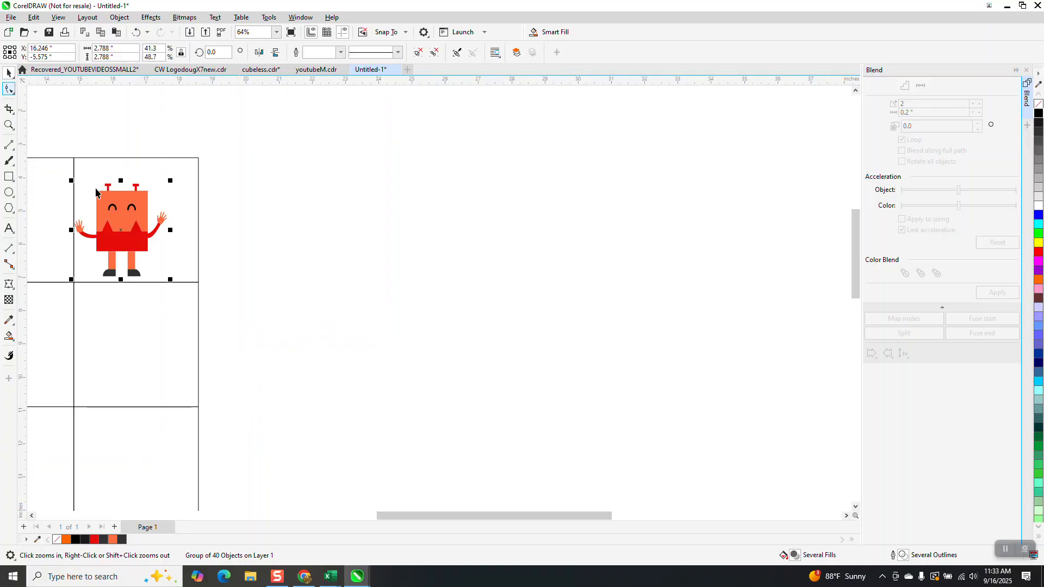
Reposition the mascot to center it within its grid square.
left_click_drag(120, 232, 134, 223)
scroll(276, 237, "down", 2)
scroll(332, 239, "down", 1)
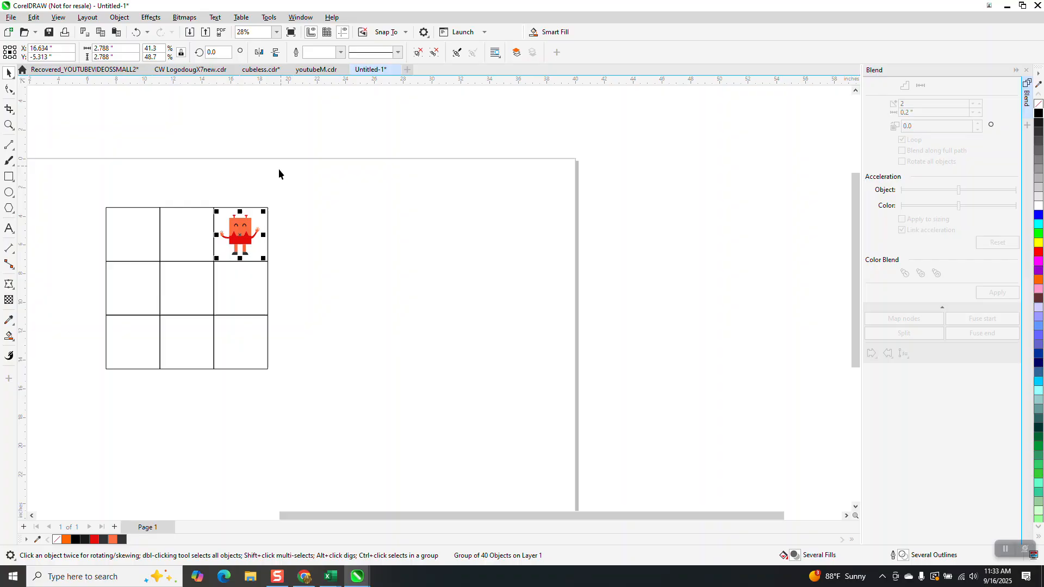
Copy a grid square's width of 3.748" and paste it as the document's nudge distance.
left_click(254, 280)
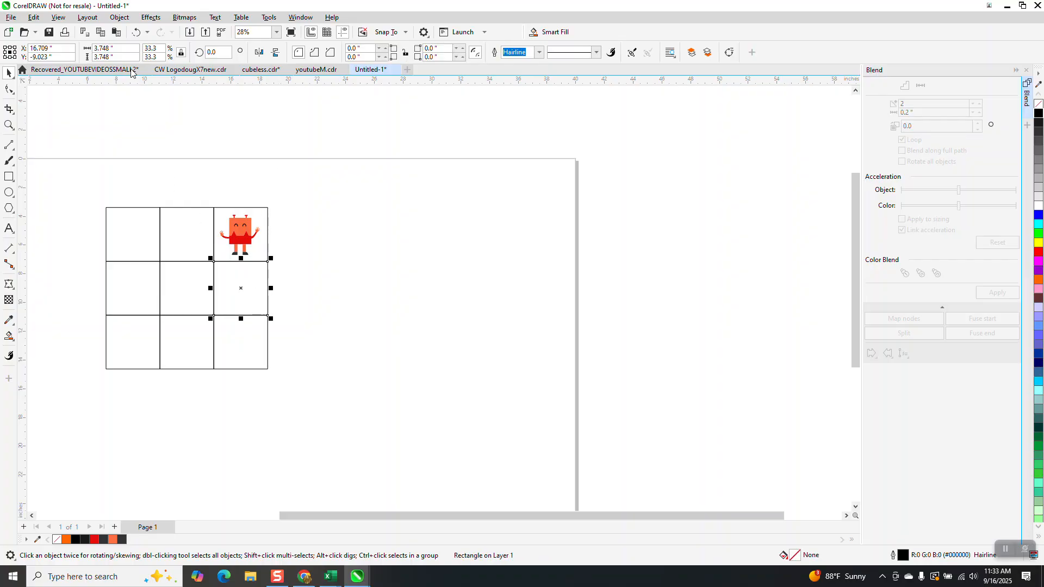
left_click(117, 48)
right_click(135, 53)
left_click(138, 82)
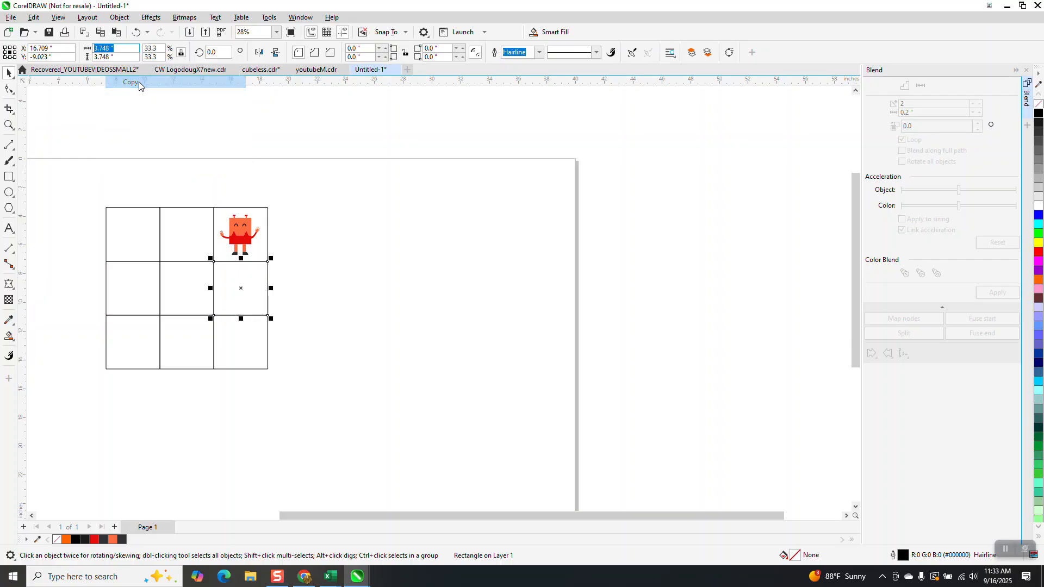
left_click(415, 128)
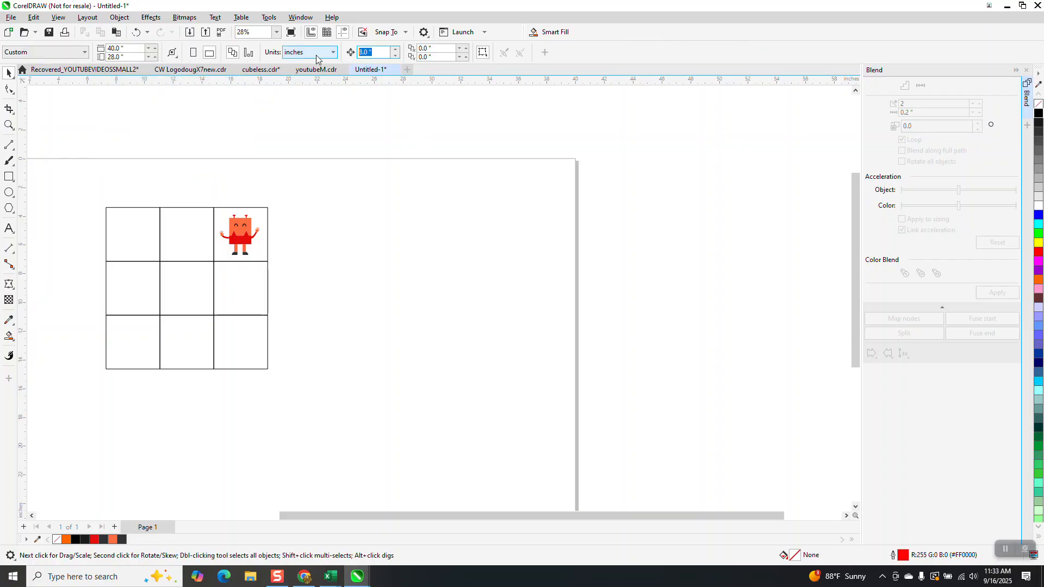
key("BackSpace")
right_click(364, 53)
left_click(393, 101)
Nudge the top-right grid square one cell width to the left.
left_click(242, 242)
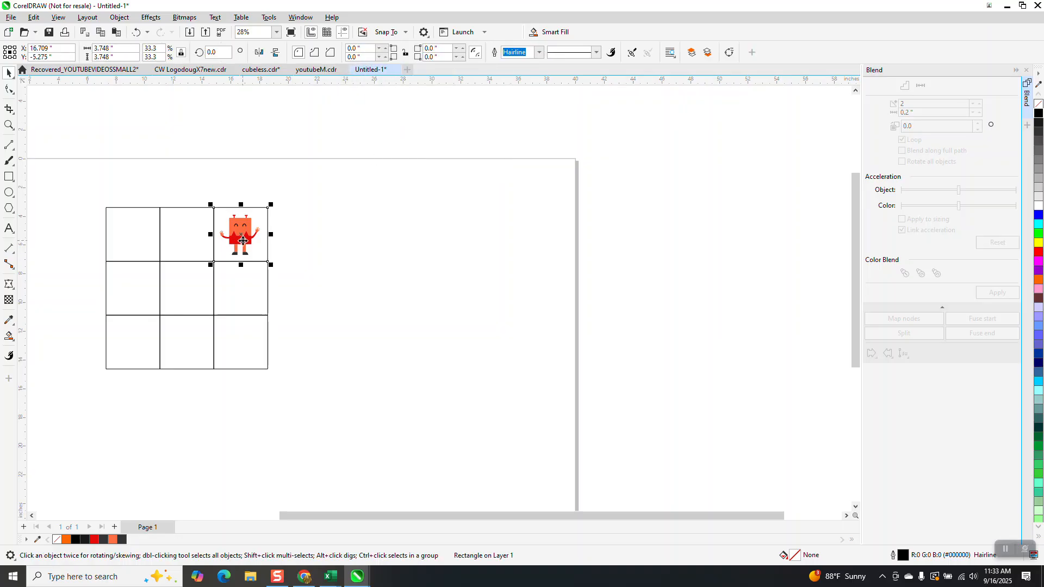
key("Left")
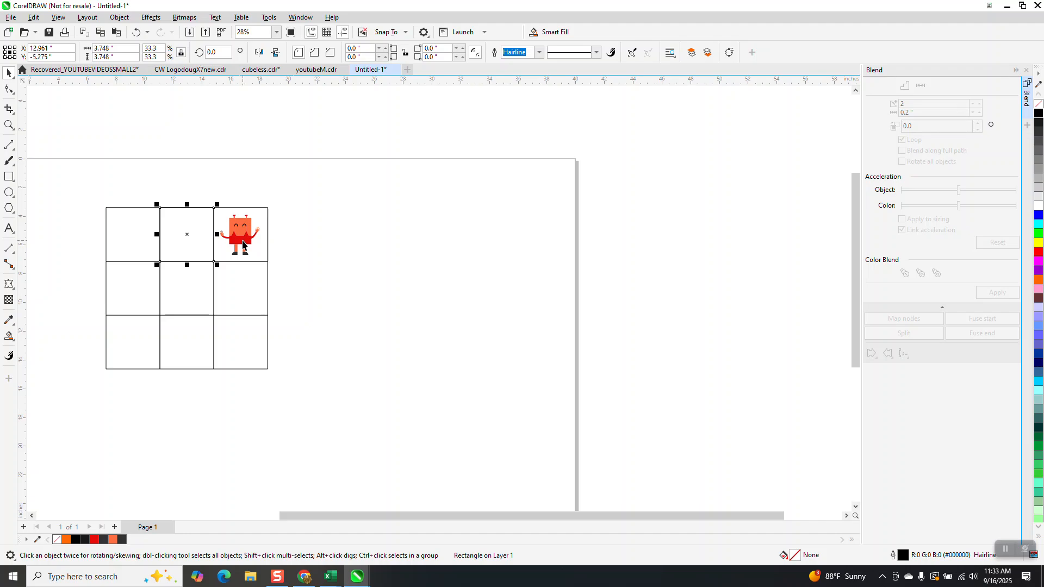
left_click(374, 237)
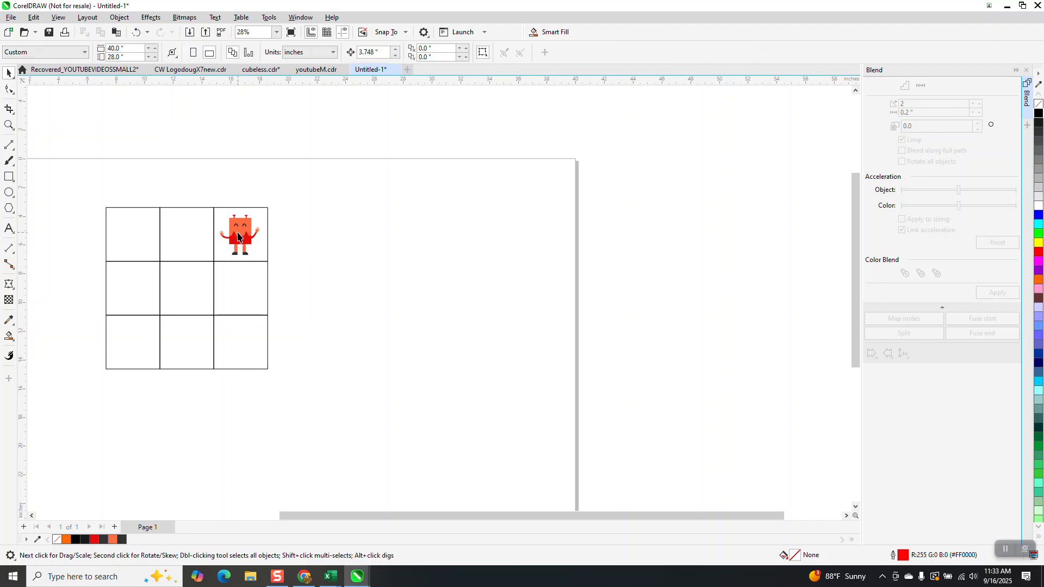
Select the mascot and duplicate it twice so copies fill the other two top-row squares.
left_click(238, 235)
left_click_drag(202, 181, 265, 261)
key("ctrl+d")
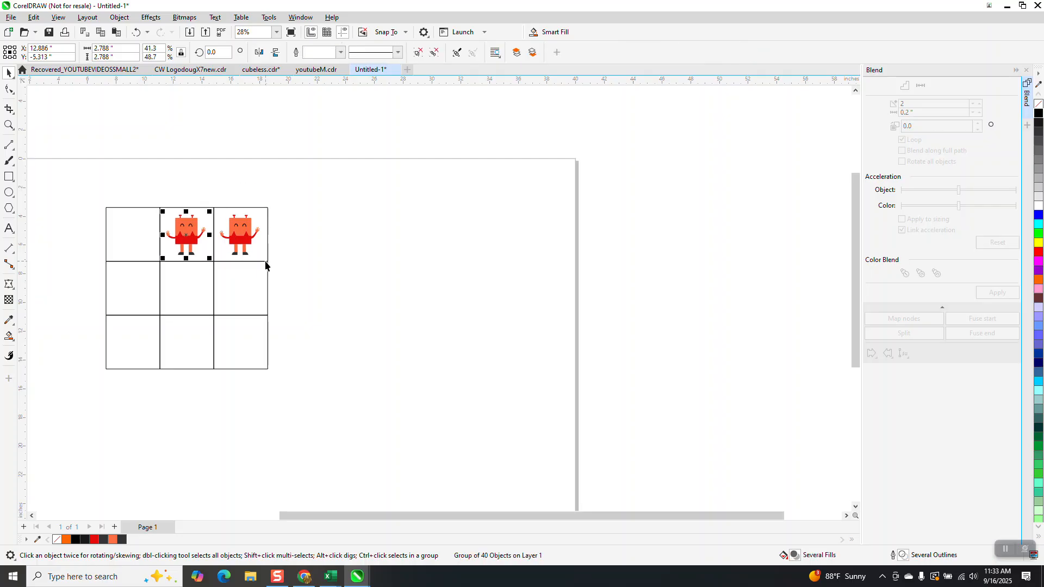
key("ctrl+d")
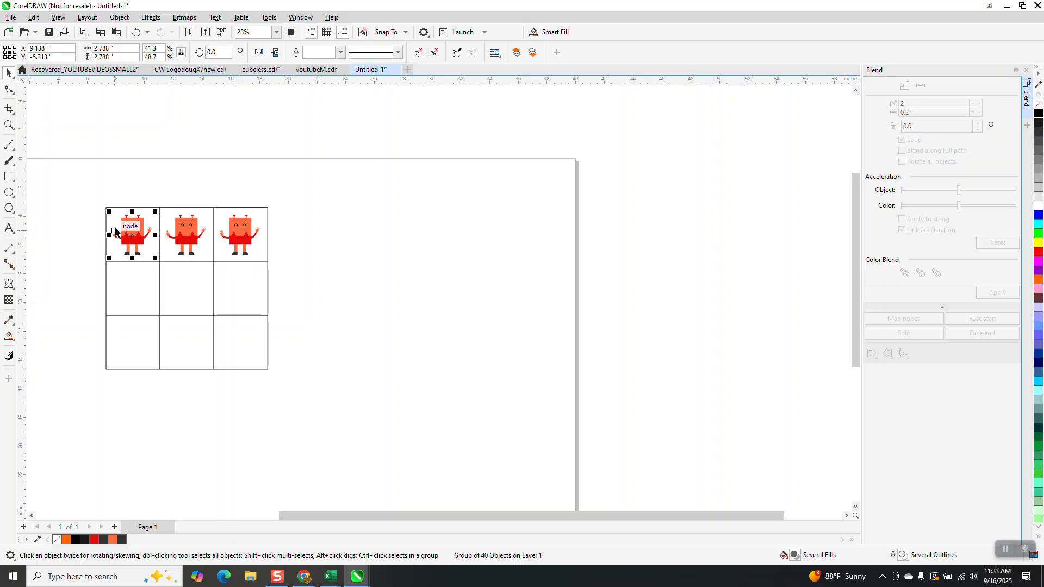
key("ctrl+d")
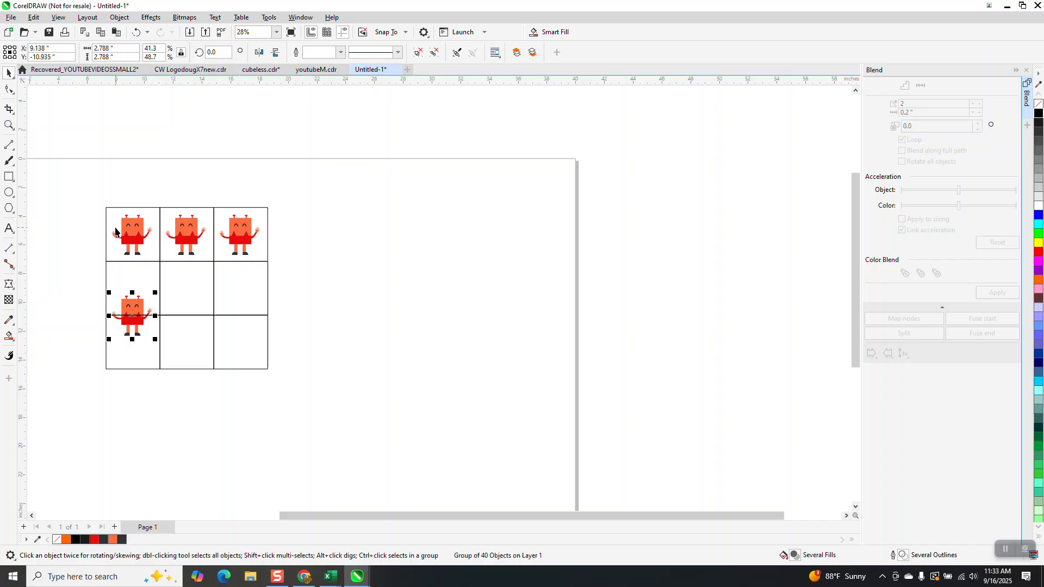
key("Up")
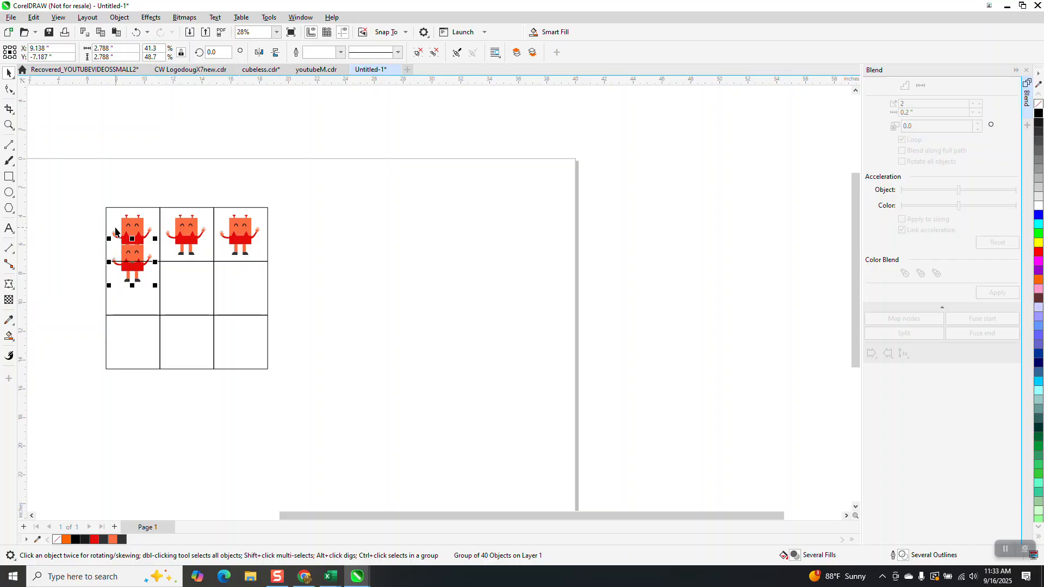
key("Down")
key("Delete")
Duplicate the top-left mascot downward one cell at a time to fill the left column.
left_click(127, 226)
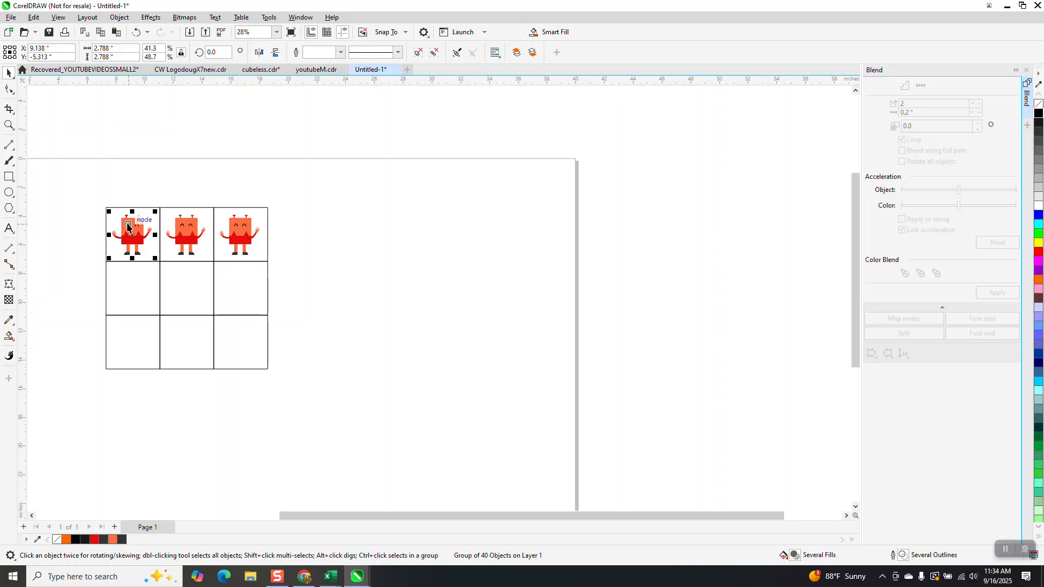
key("KP_Add")
key("Down")
key("KP_Add")
key("Down")
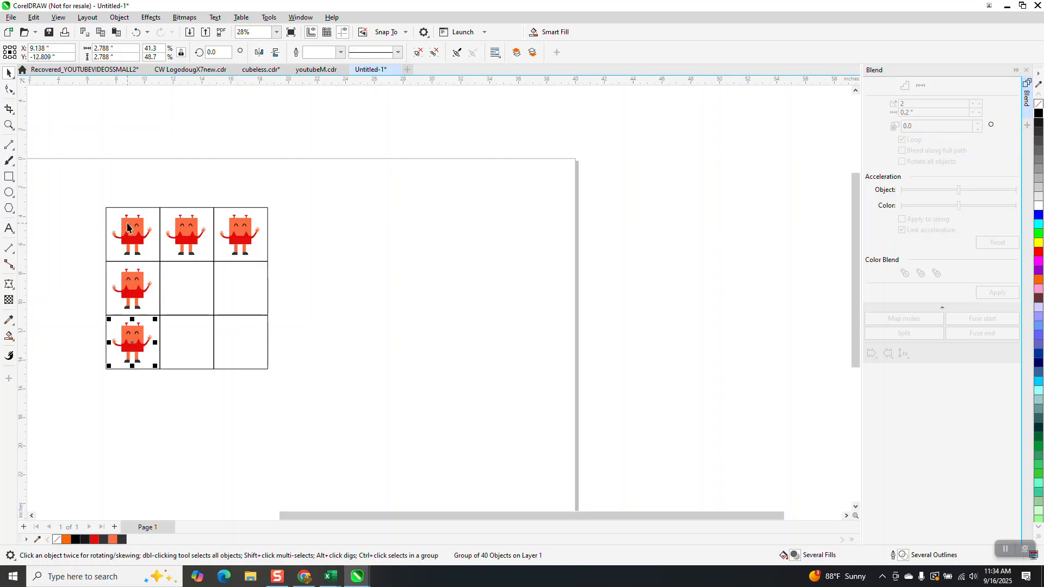
Select the two lower left-column mascots and duplicate them rightward twice to fill the remaining squares.
left_click_drag(85, 265, 163, 371)
key("KP_Add")
key("Right")
key("KP_Add")
key("Right")
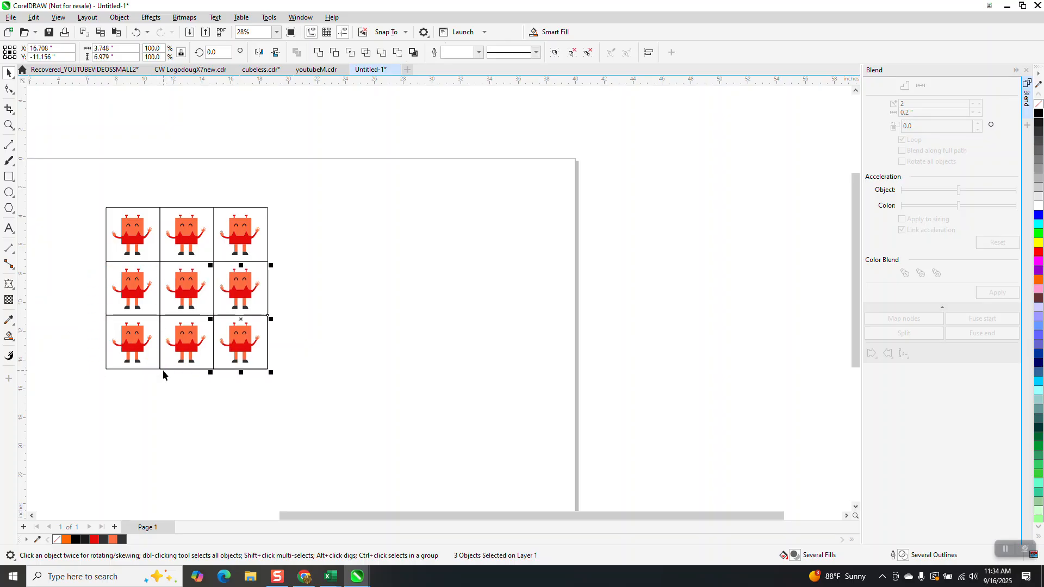
left_click(354, 373)
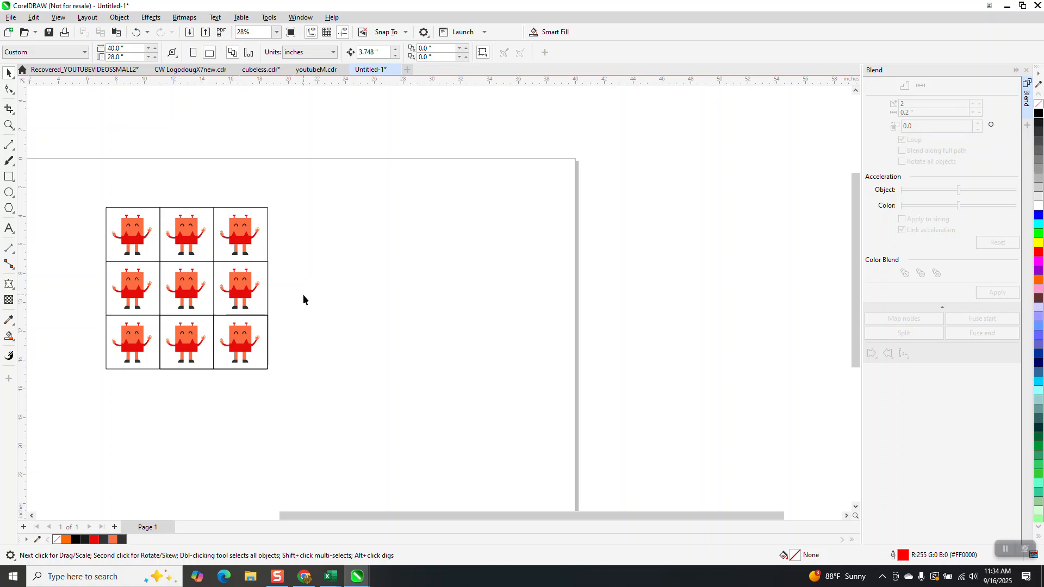
left_click_drag(266, 254, 351, 240)
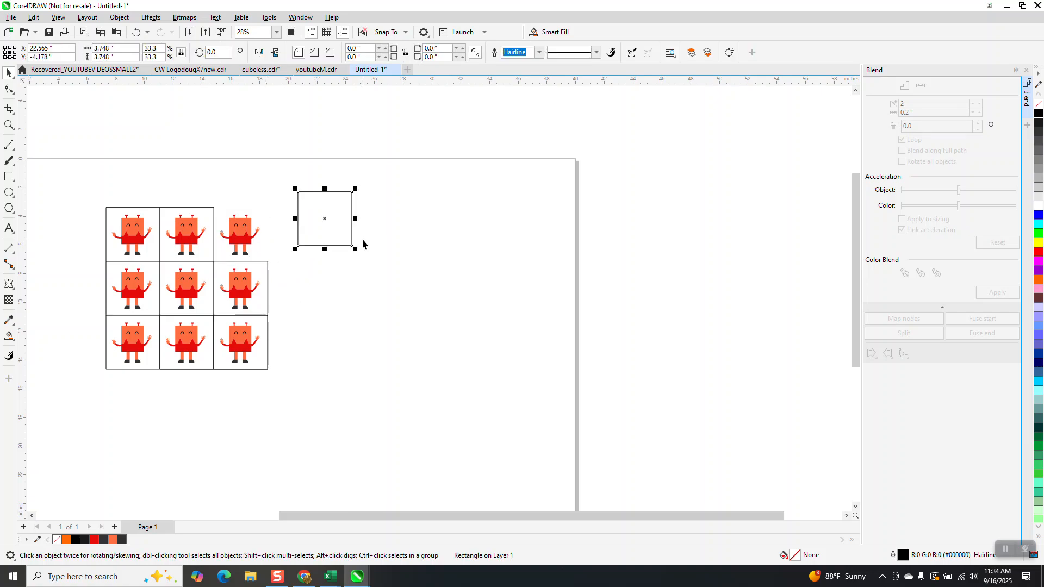
left_click_drag(218, 224, 216, 152)
left_click_drag(150, 209, 114, 181)
left_click(136, 36)
left_click(135, 36)
left_click(136, 36)
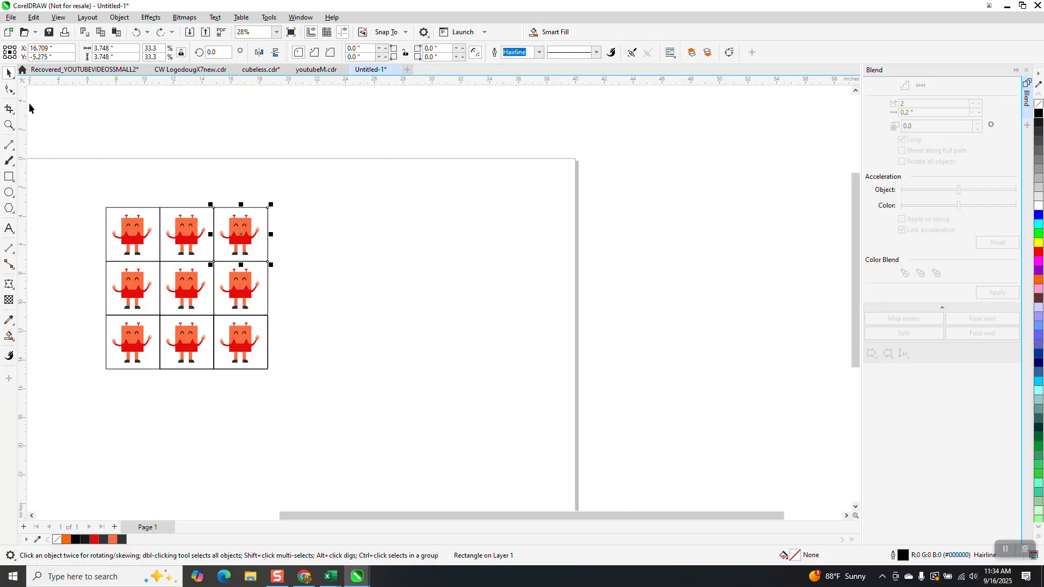
Zoom in on the filled grid and close the Blend docker.
left_click(9, 125)
left_click_drag(97, 198, 333, 388)
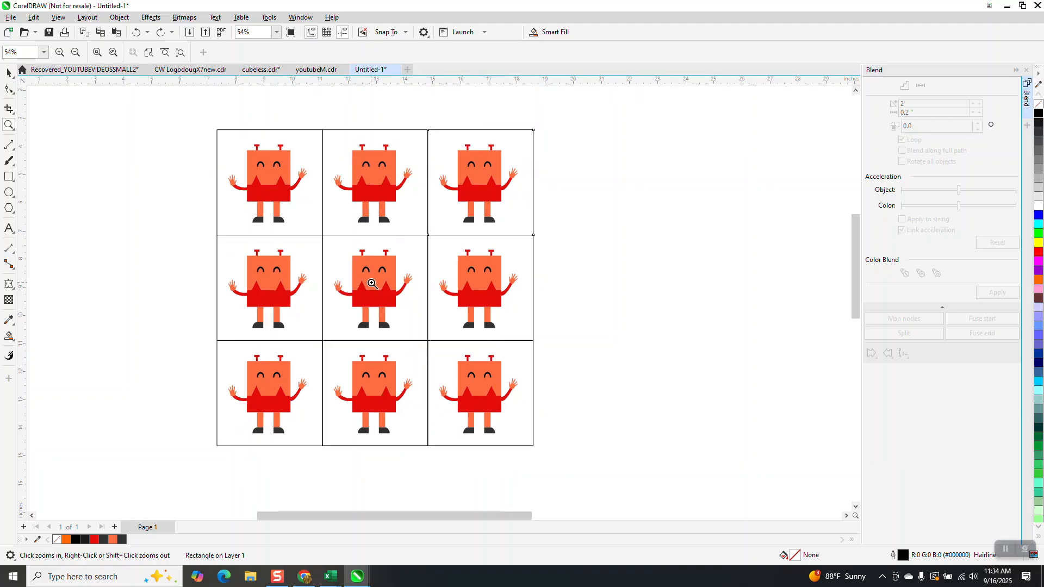
scroll(368, 285, "down", 1)
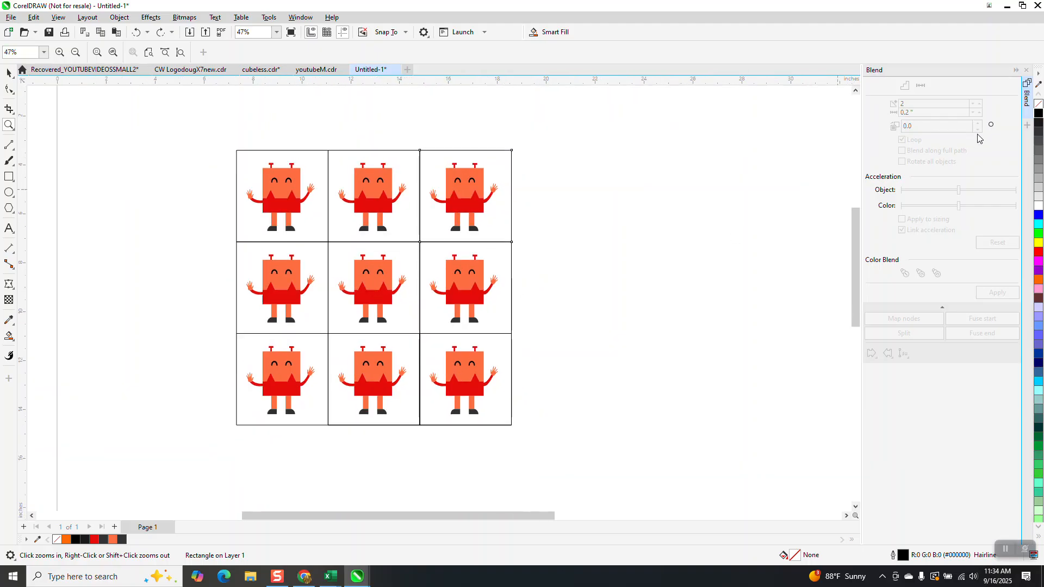
left_click(1027, 71)
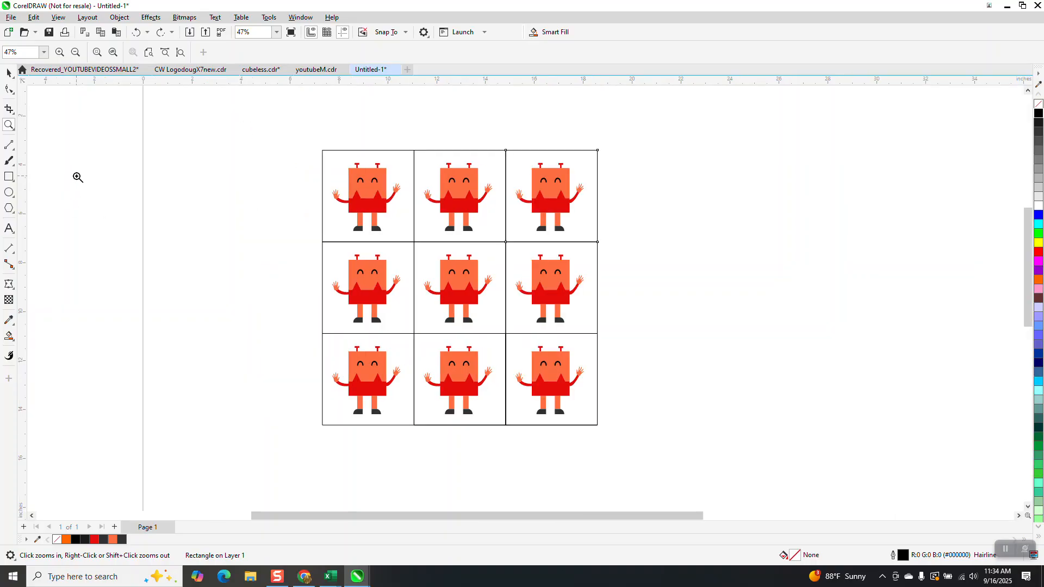
left_click(13, 80)
left_click(39, 74)
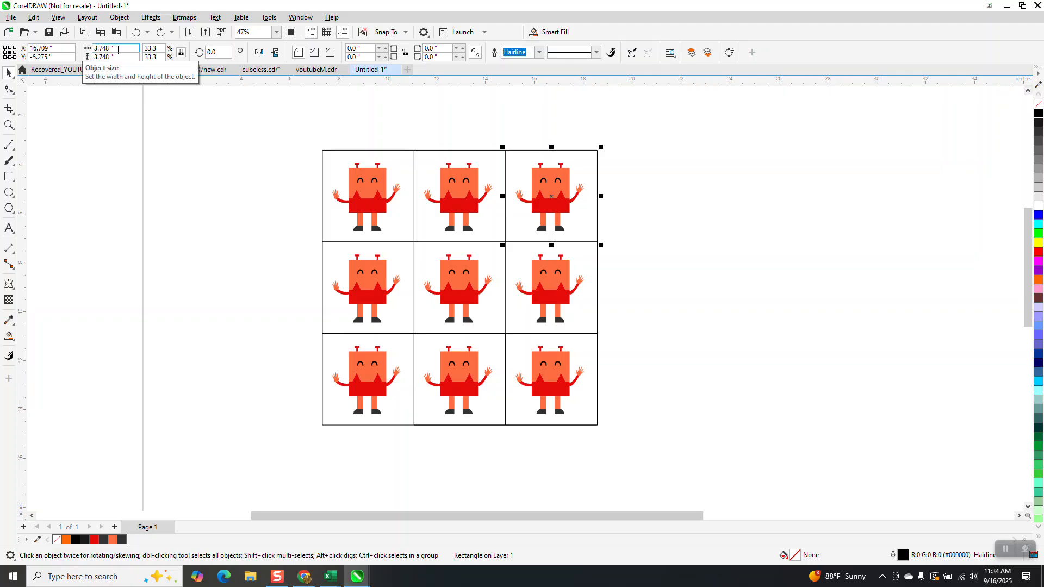
left_click(331, 100)
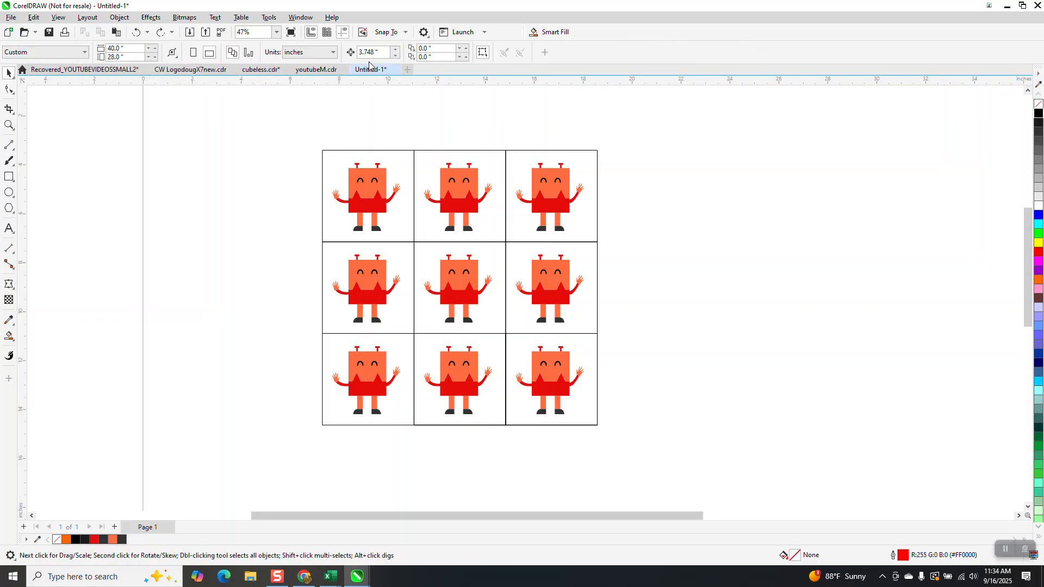